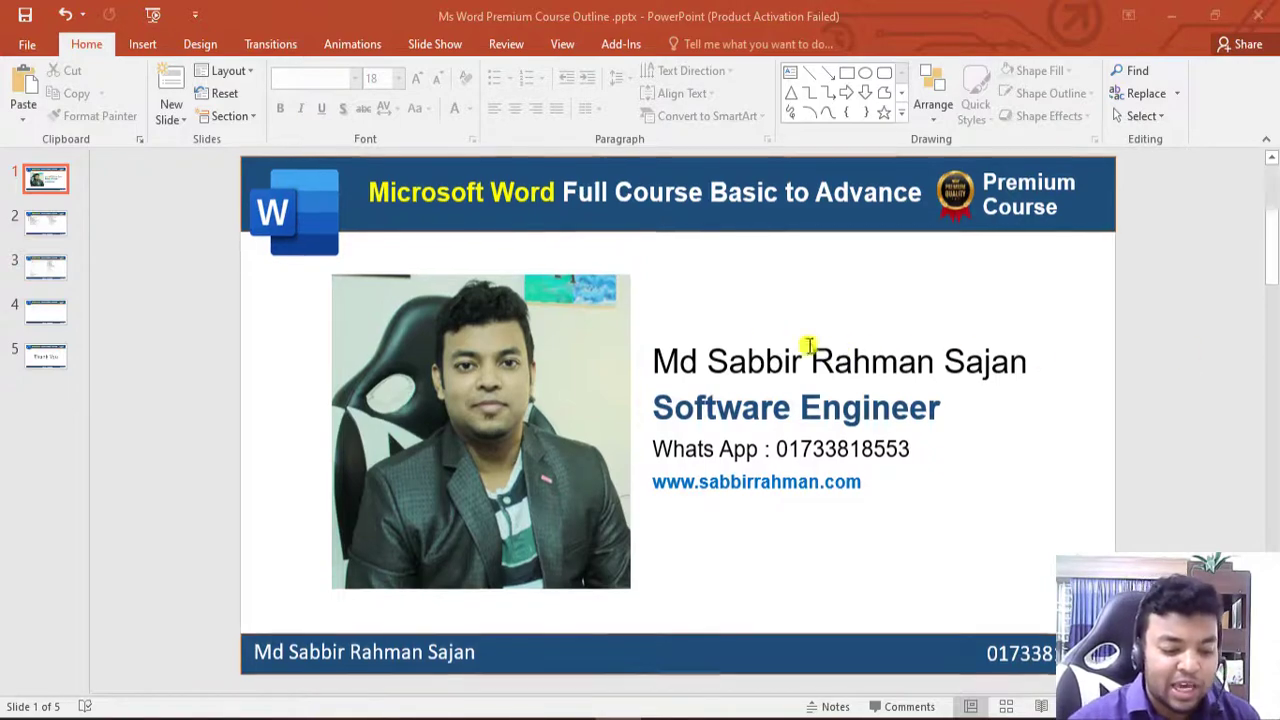
- Scroll to slide 3 of the PowerPoint course outline and highlight the topic 50) Columns
{"action": "scroll", "coordinate": [808, 343], "scroll_direction": "down", "scroll_amount": 1}
{"action": "scroll", "coordinate": [606, 446], "scroll_direction": "down", "scroll_amount": 2}
{"action": "scroll", "coordinate": [607, 446], "scroll_direction": "up", "scroll_amount": 2}
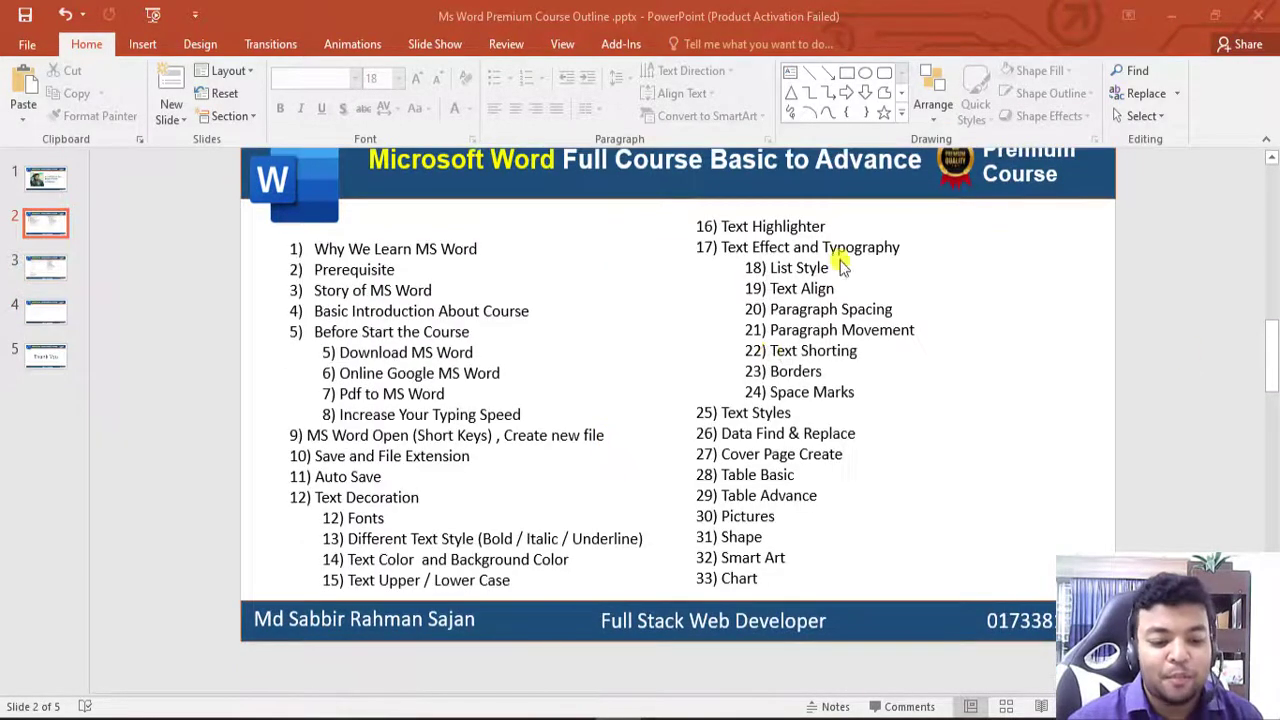
{"action": "scroll", "coordinate": [720, 290], "scroll_direction": "down", "scroll_amount": 1}
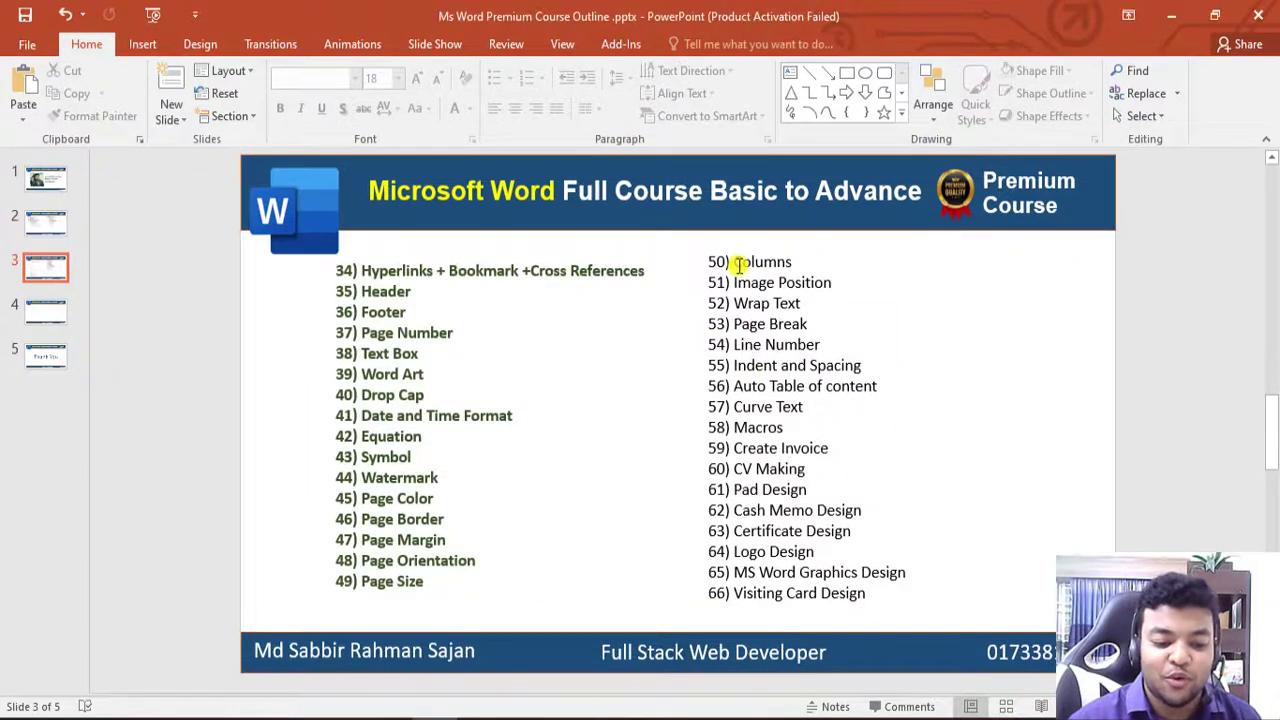
{"action": "left_click_drag", "start_coordinate": [736, 262], "coordinate": [795, 262]}
{"action": "left_click", "coordinate": [860, 324]}
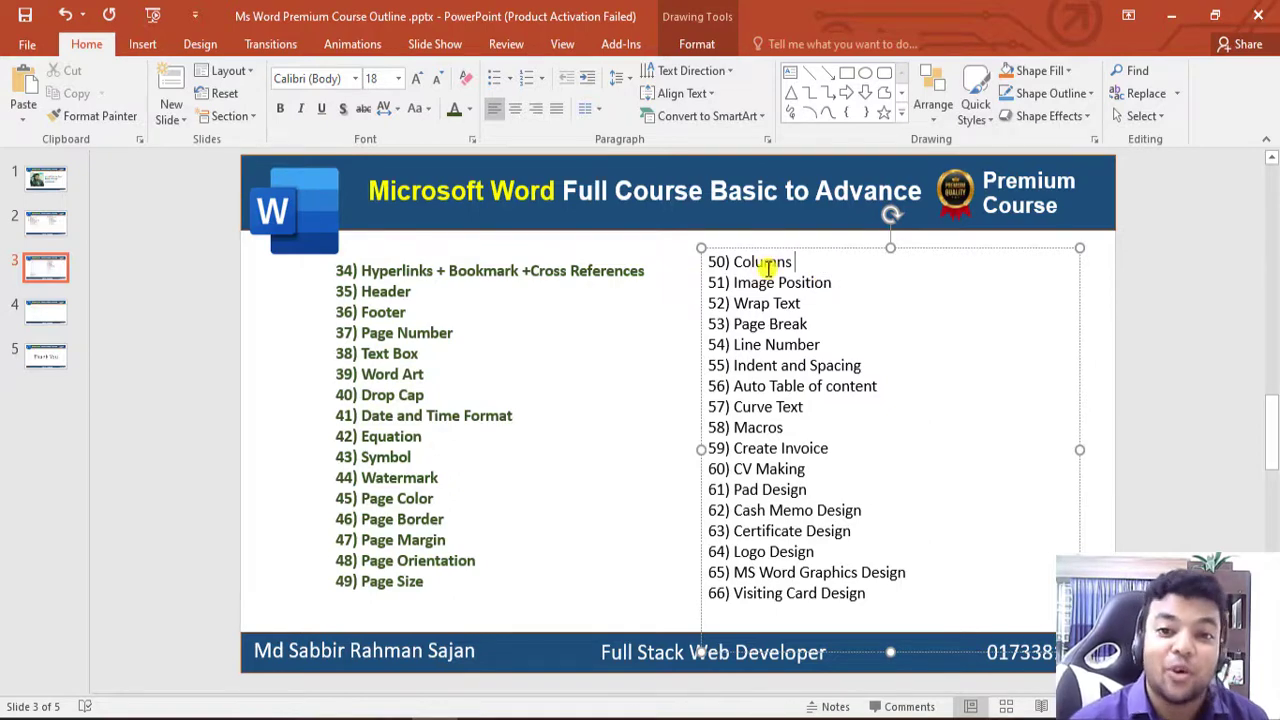
- Switch to the Lorem Ipsum document in Word and apply Normal 1-inch page margins
{"action": "key", "text": "alt+Tab"}
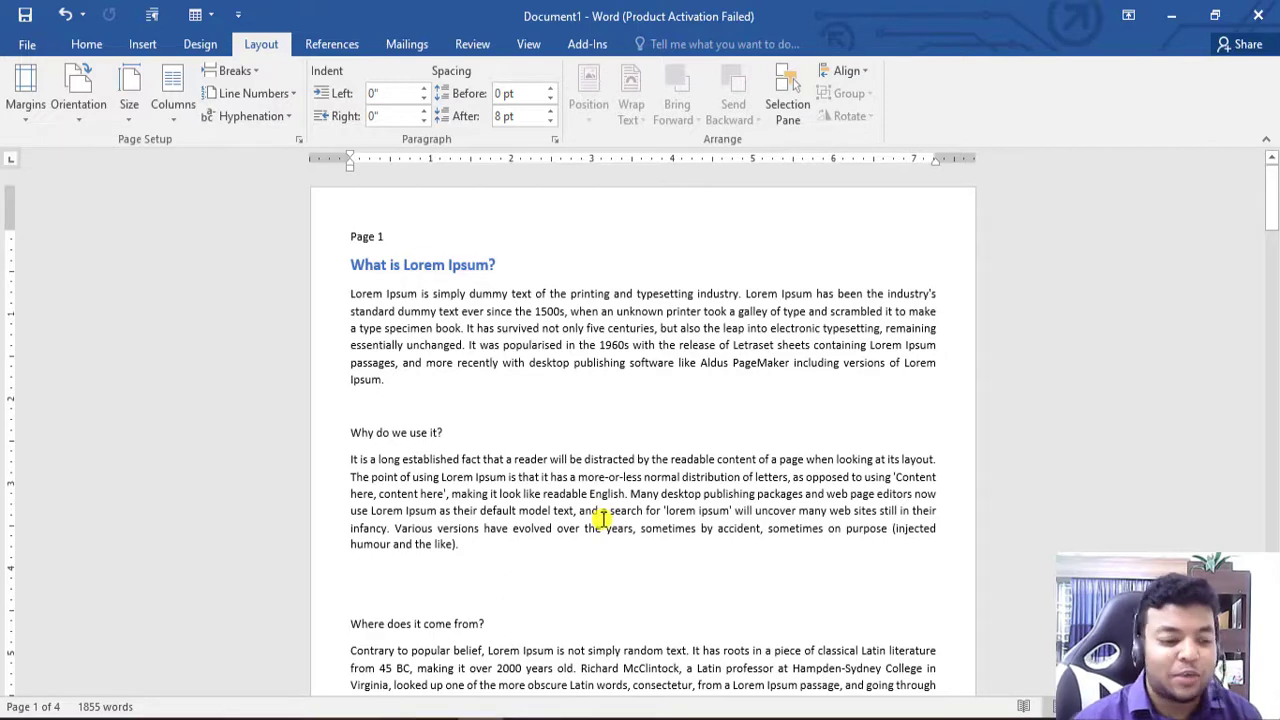
{"action": "left_click", "coordinate": [25, 95]}
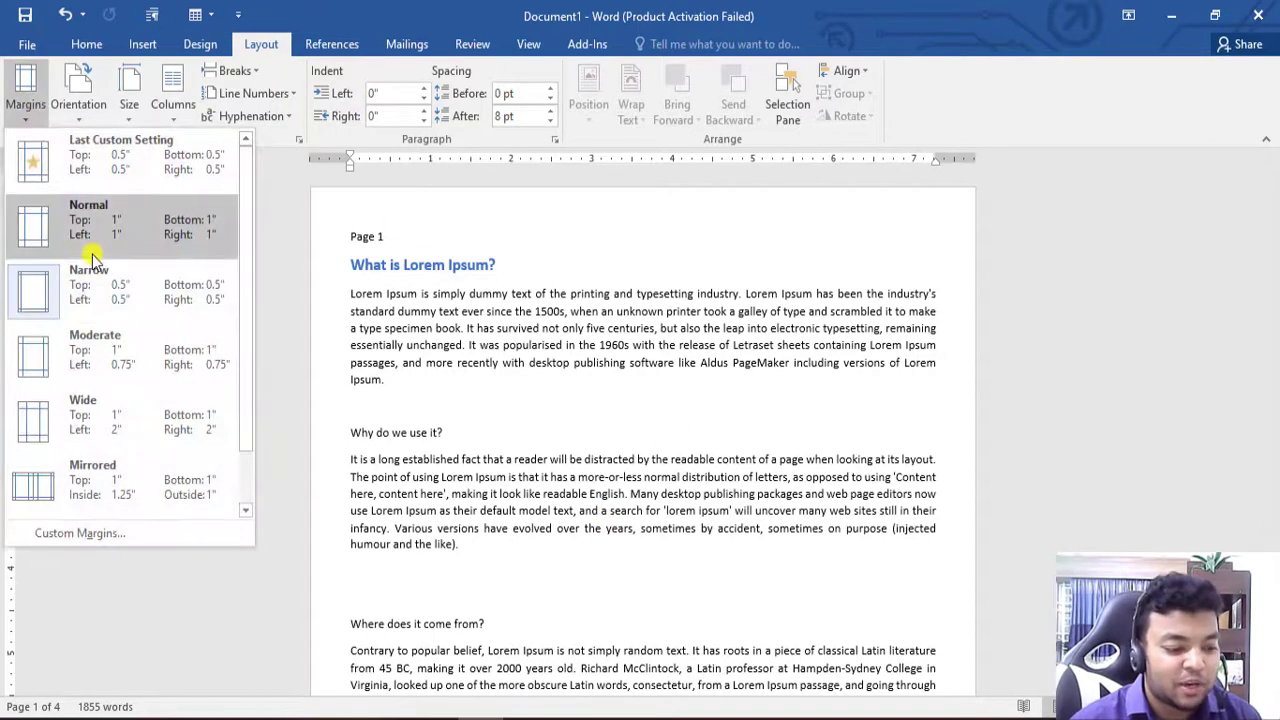
{"action": "left_click", "coordinate": [90, 250]}
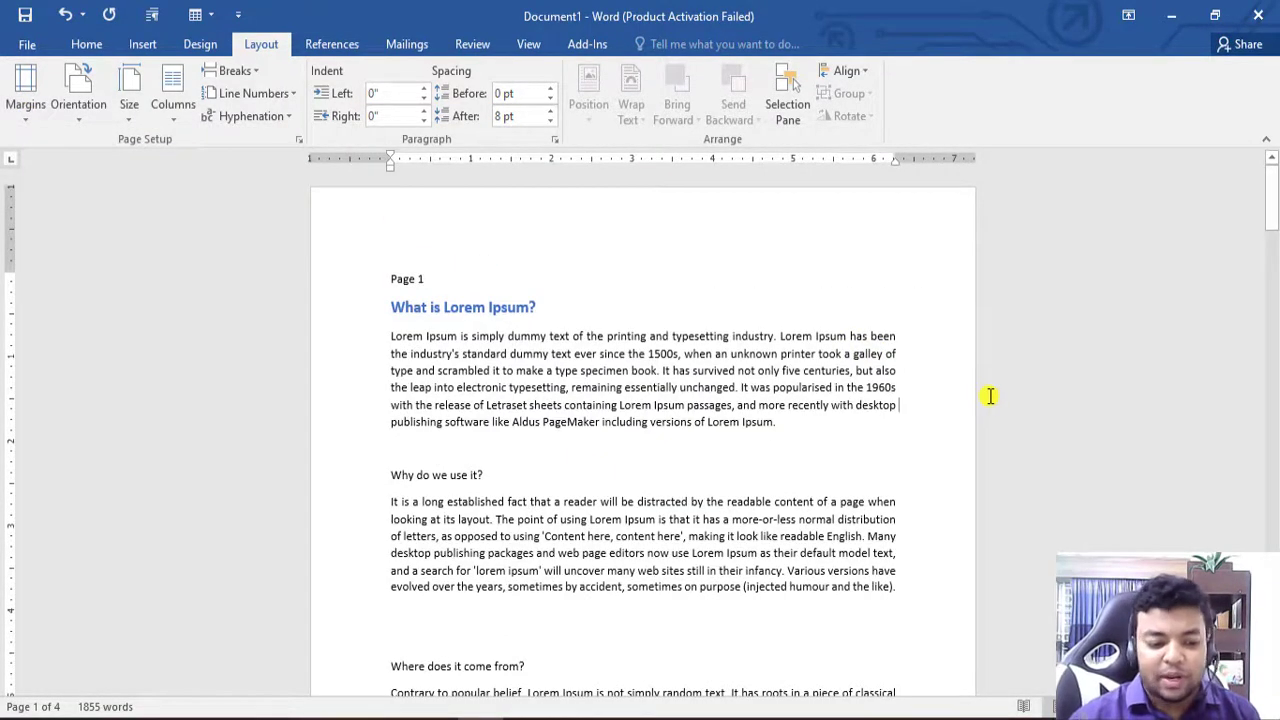
- Delete the blank lines above 'Why do we use it?', 'Where does it come from?' and 'What is Lorem Ipsum?'
{"action": "scroll", "coordinate": [757, 337], "scroll_direction": "down", "scroll_amount": 2}
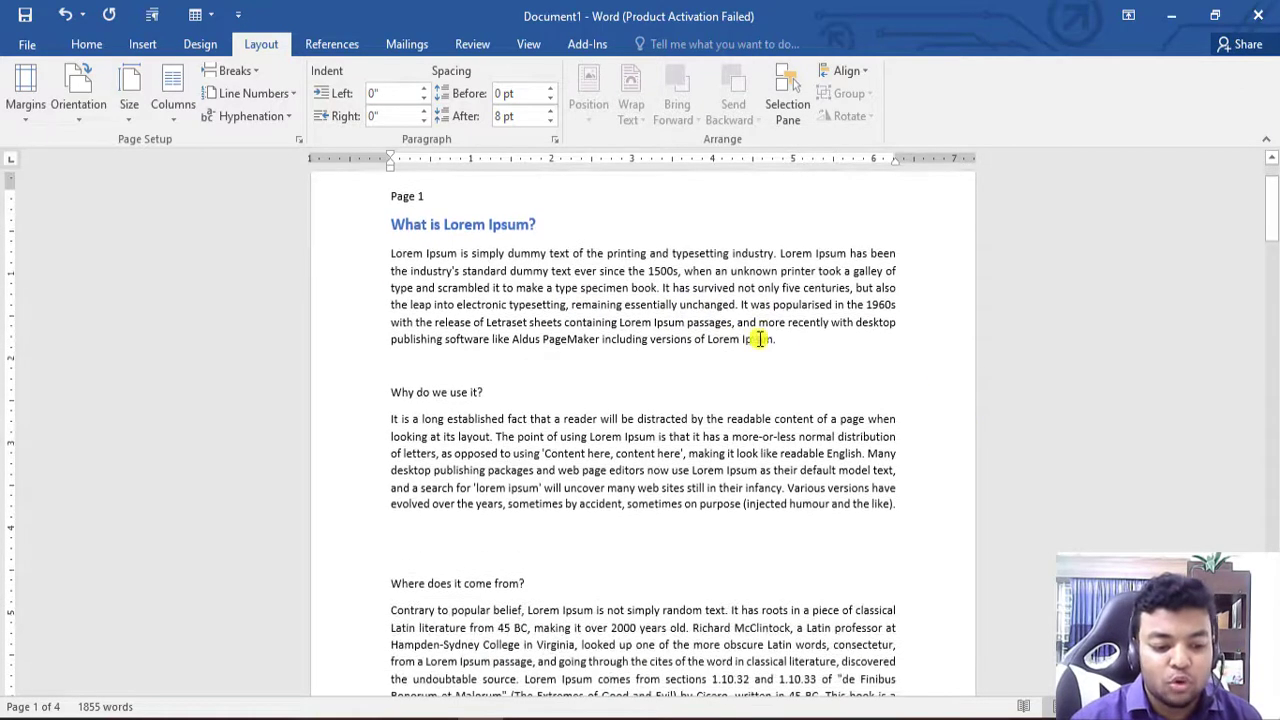
{"action": "left_click_drag", "start_coordinate": [776, 339], "coordinate": [359, 208]}
{"action": "left_click", "coordinate": [664, 372]}
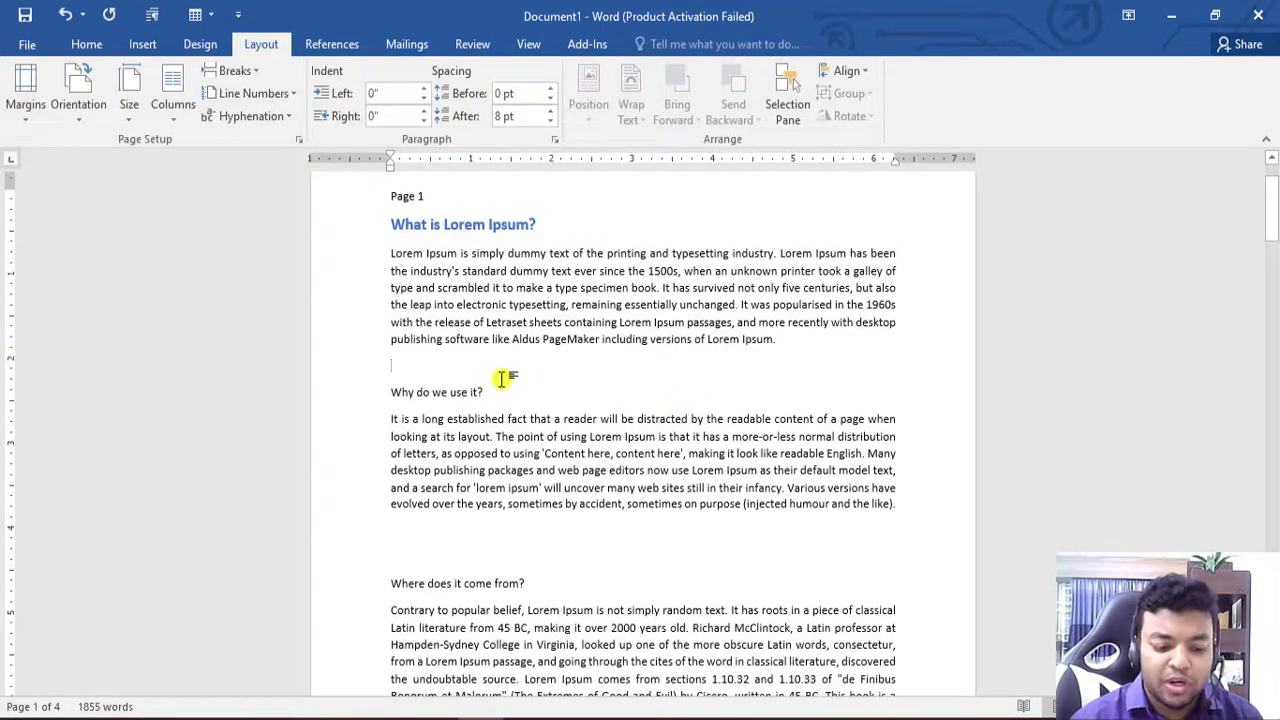
{"action": "key", "text": "BackSpace"}
{"action": "left_click", "coordinate": [428, 521]}
{"action": "key", "text": "BackSpace"}
{"action": "key", "text": "BackSpace"}
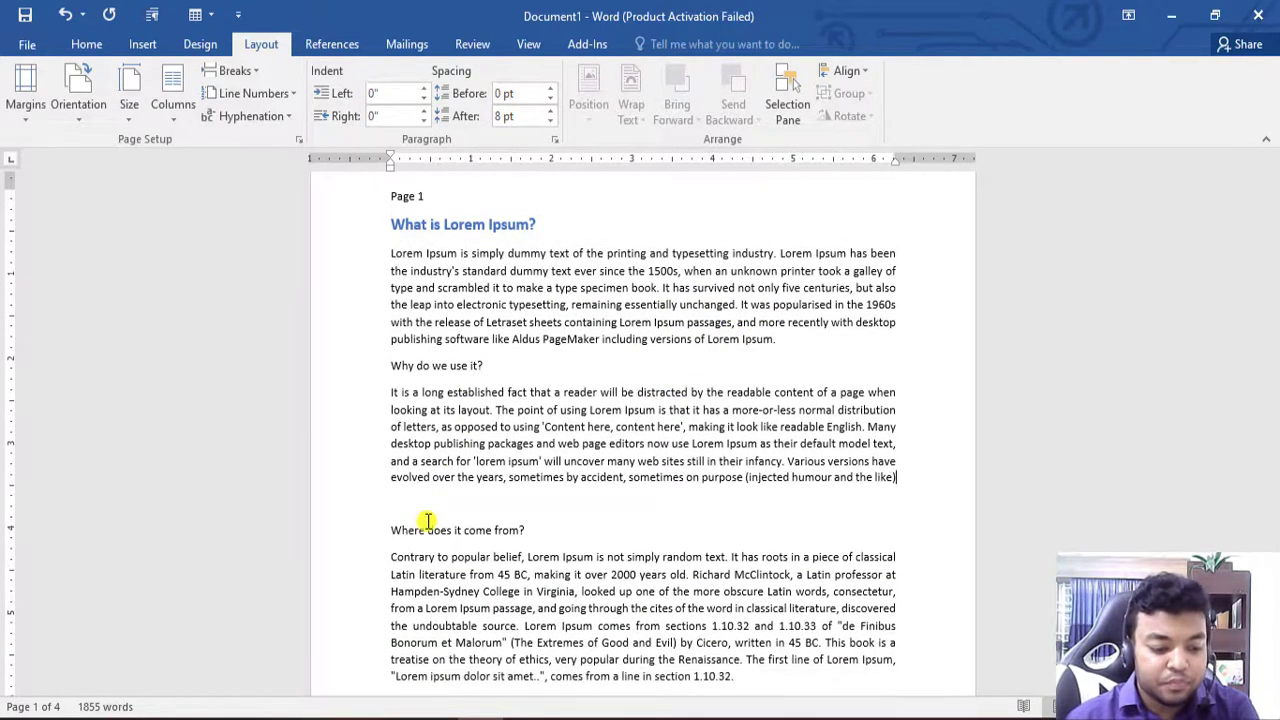
{"action": "scroll", "coordinate": [524, 536], "scroll_direction": "down", "scroll_amount": 6}
{"action": "left_click", "coordinate": [410, 488]}
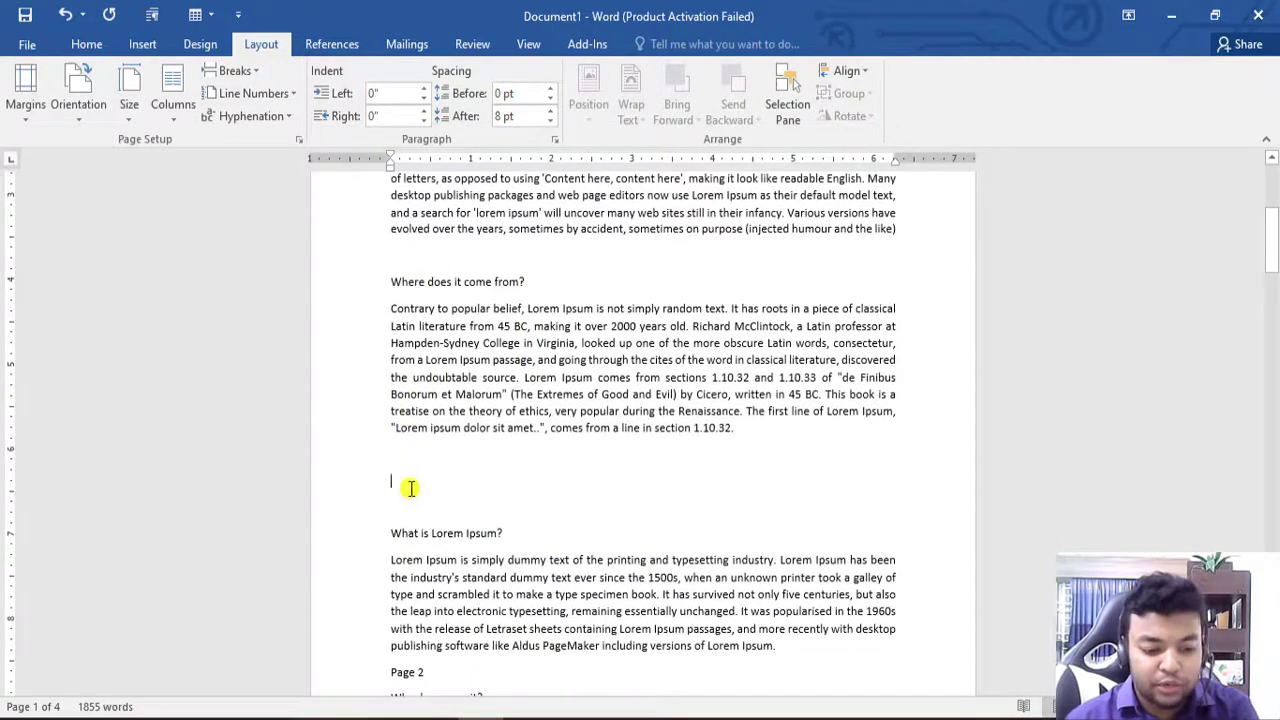
{"action": "key", "text": "BackSpace"}
{"action": "scroll", "coordinate": [763, 466], "scroll_direction": "up", "scroll_amount": 1}
{"action": "scroll", "coordinate": [666, 371], "scroll_direction": "up", "scroll_amount": 5}
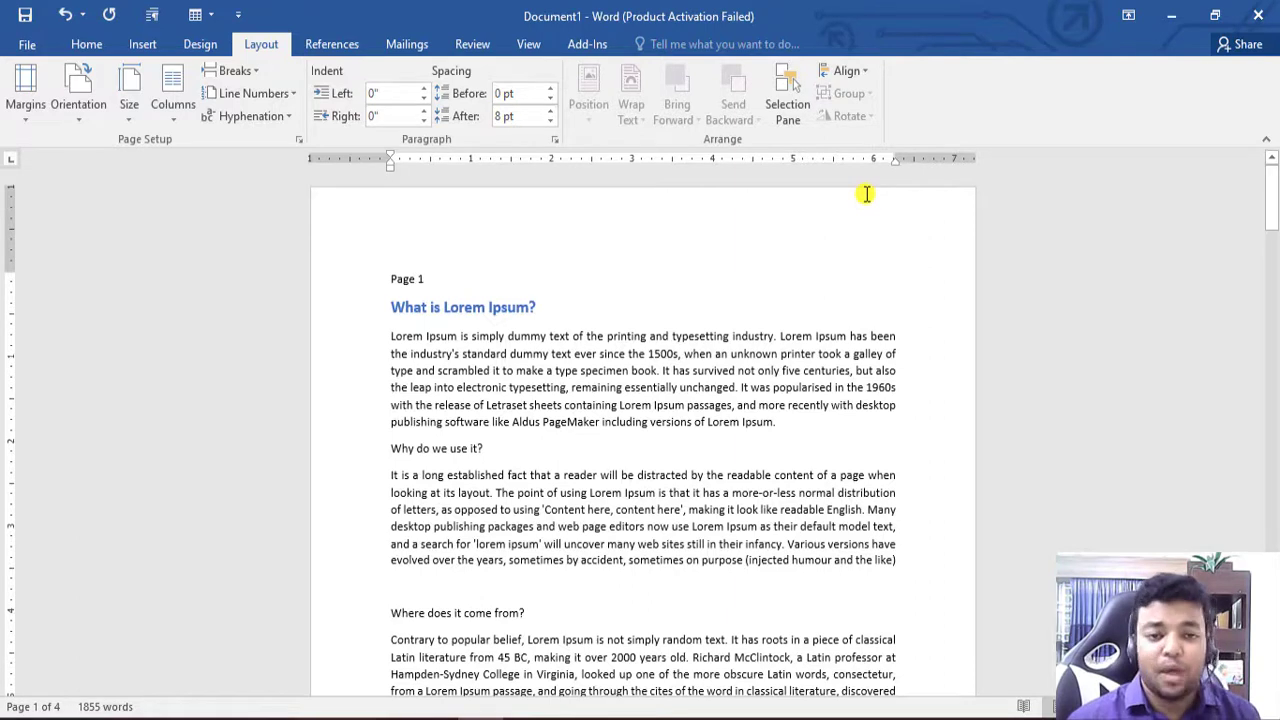
{"action": "left_click", "coordinate": [912, 372]}
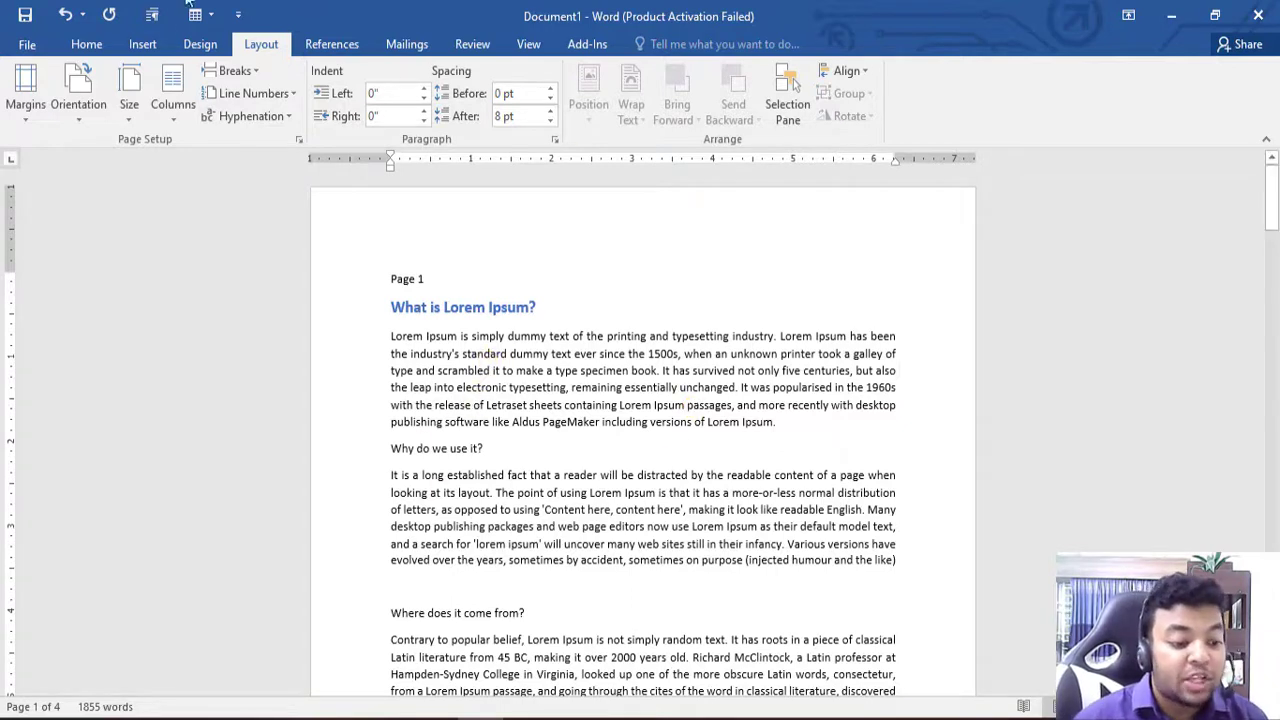
- Apply the Two preset from the Layout Columns choices to the Lorem Ipsum text
{"action": "left_click", "coordinate": [148, 45]}
{"action": "left_click", "coordinate": [255, 46]}
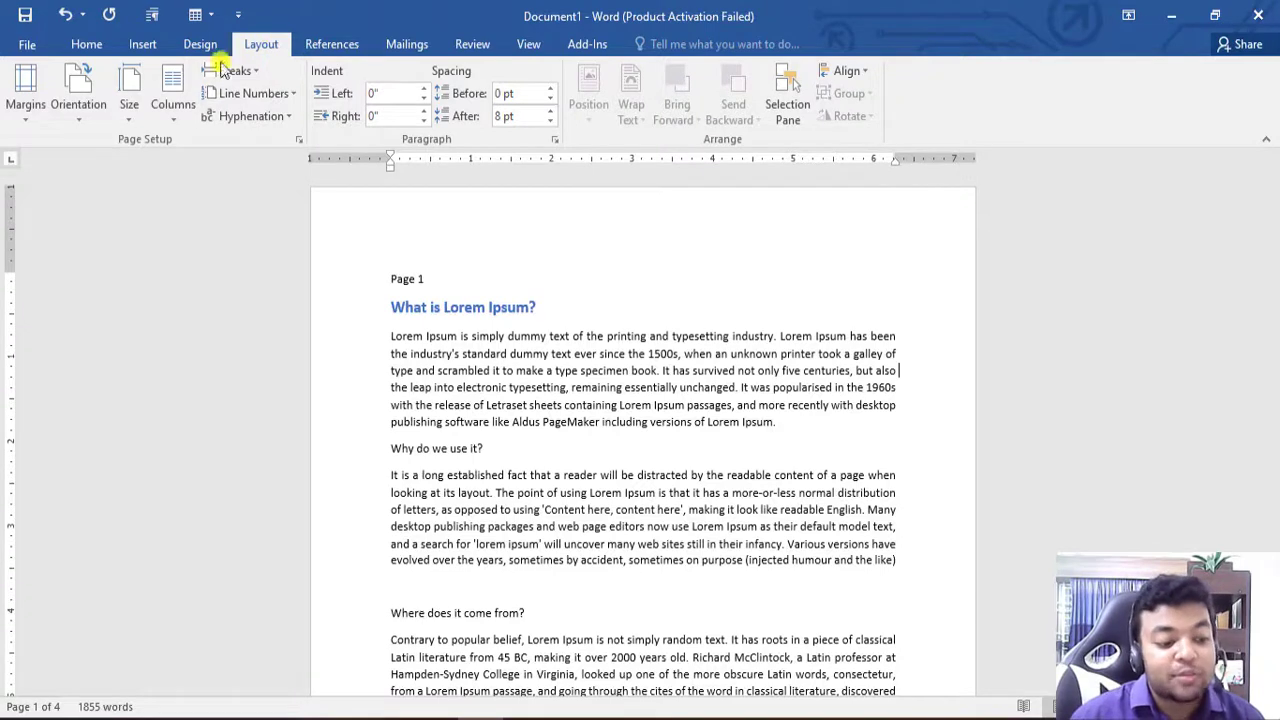
{"action": "left_click", "coordinate": [177, 115]}
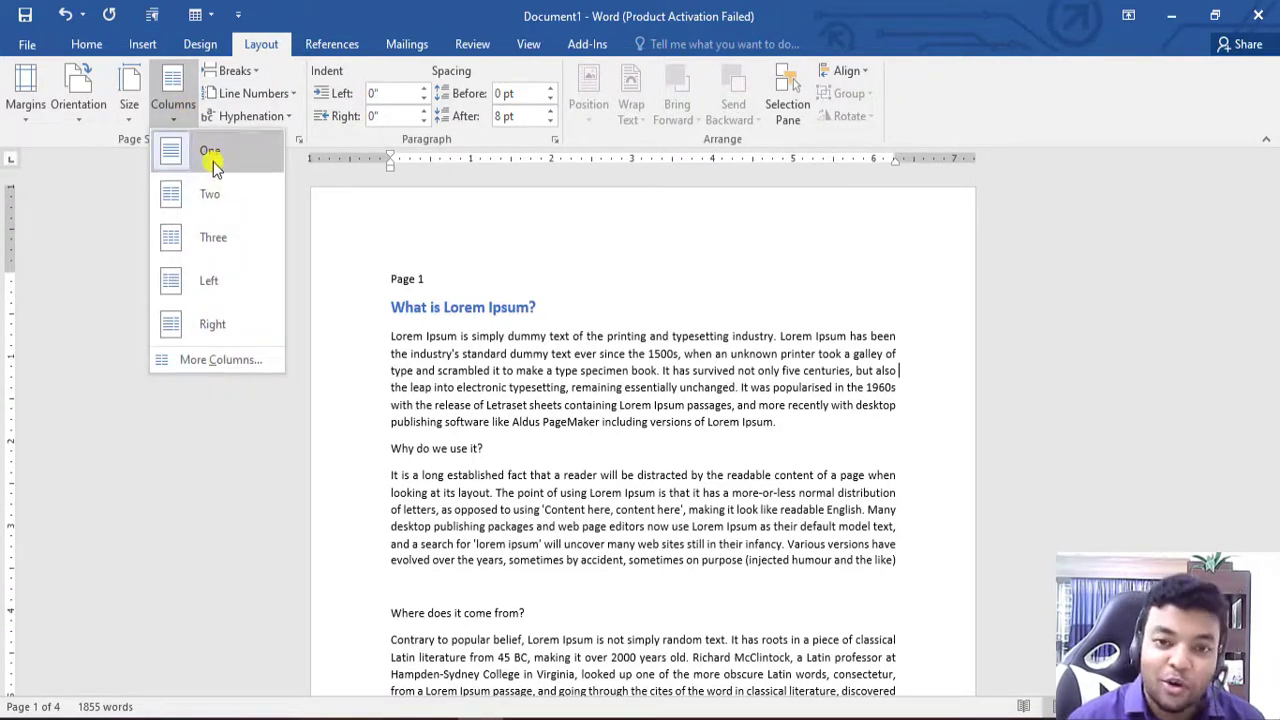
{"action": "left_click", "coordinate": [208, 194]}
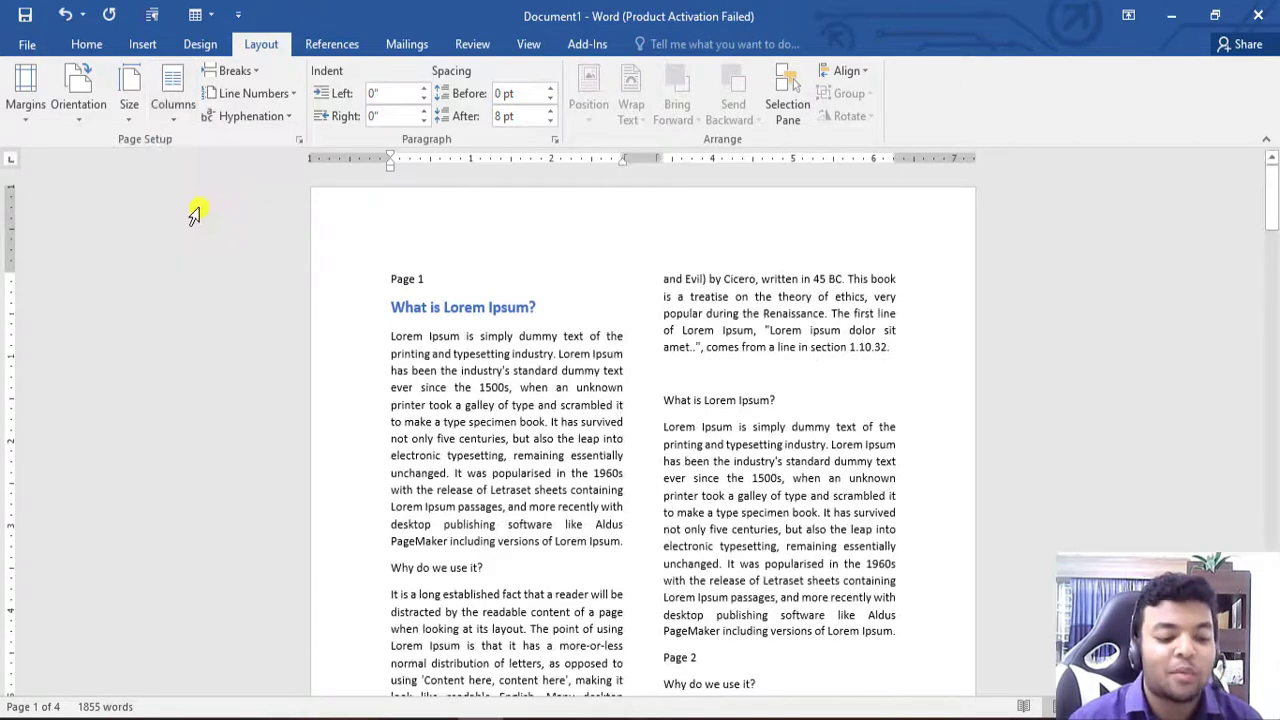
{"action": "scroll", "coordinate": [780, 500], "scroll_direction": "down", "scroll_amount": 3}
{"action": "scroll", "coordinate": [850, 530], "scroll_direction": "up", "scroll_amount": 3}
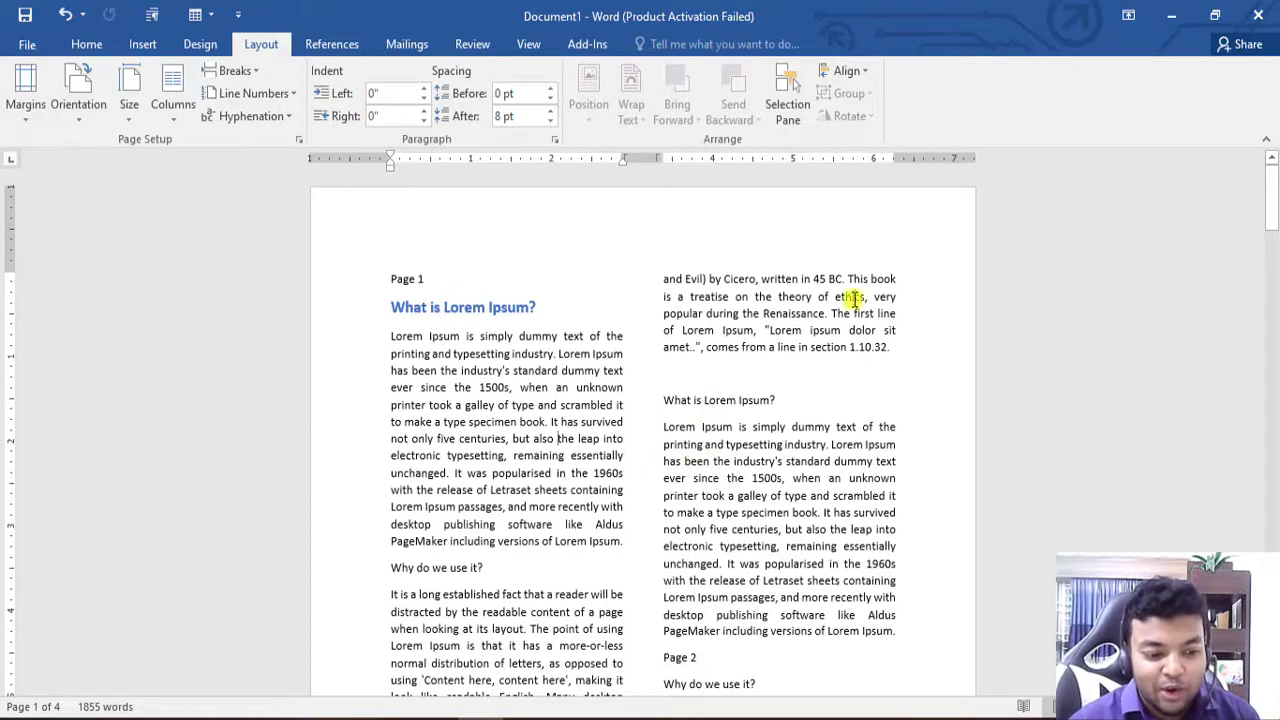
- Apply the Three column preset, then replace it with the Left preset
{"action": "left_click", "coordinate": [174, 112]}
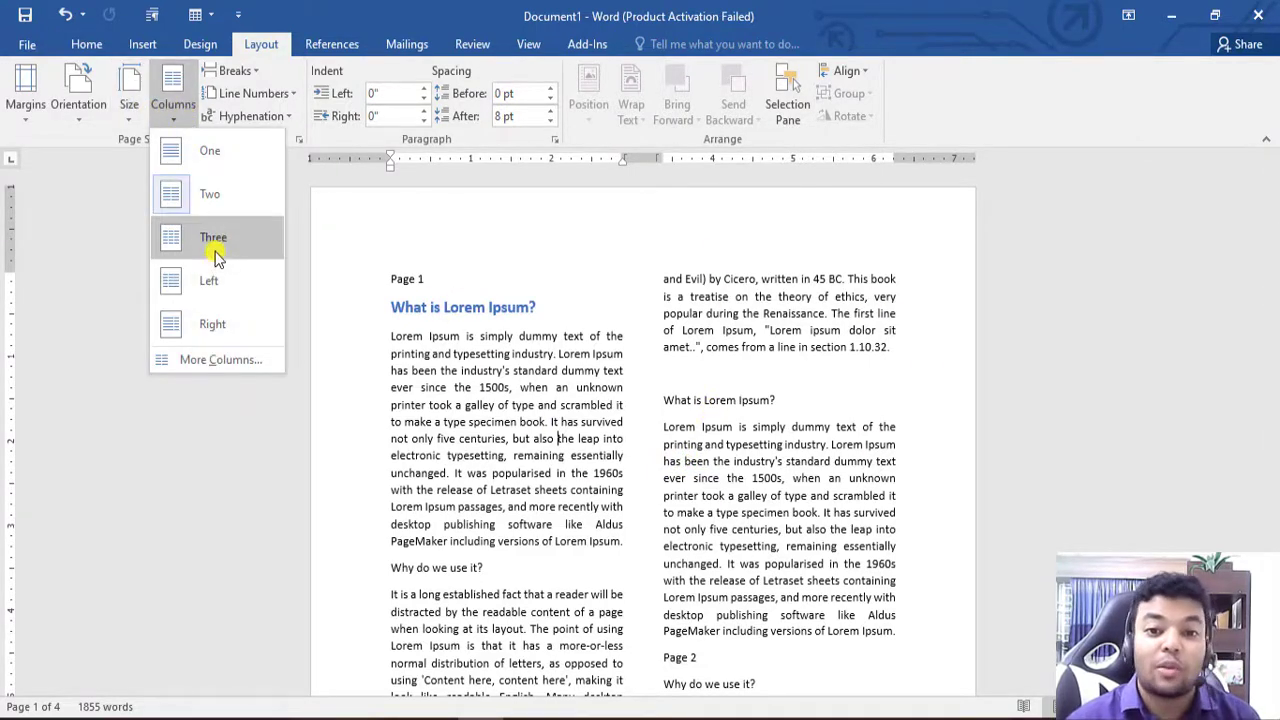
{"action": "left_click", "coordinate": [213, 245]}
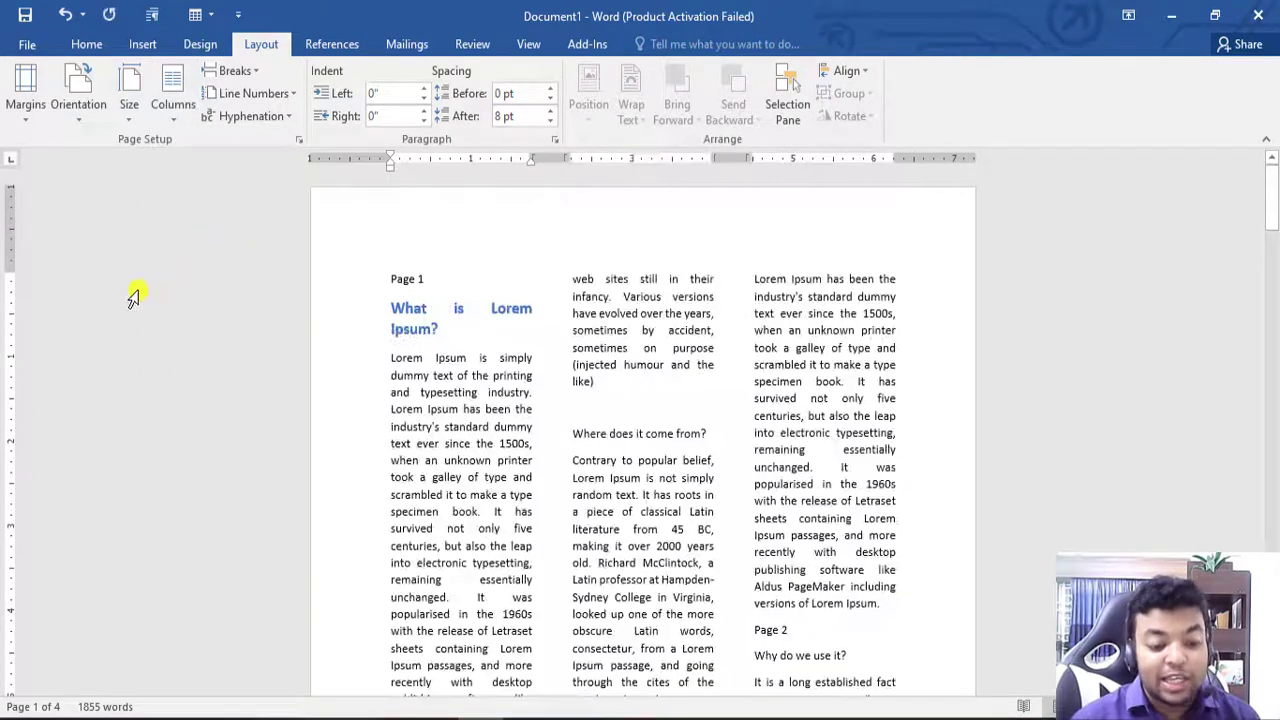
{"action": "scroll", "coordinate": [737, 500], "scroll_direction": "down", "scroll_amount": 3}
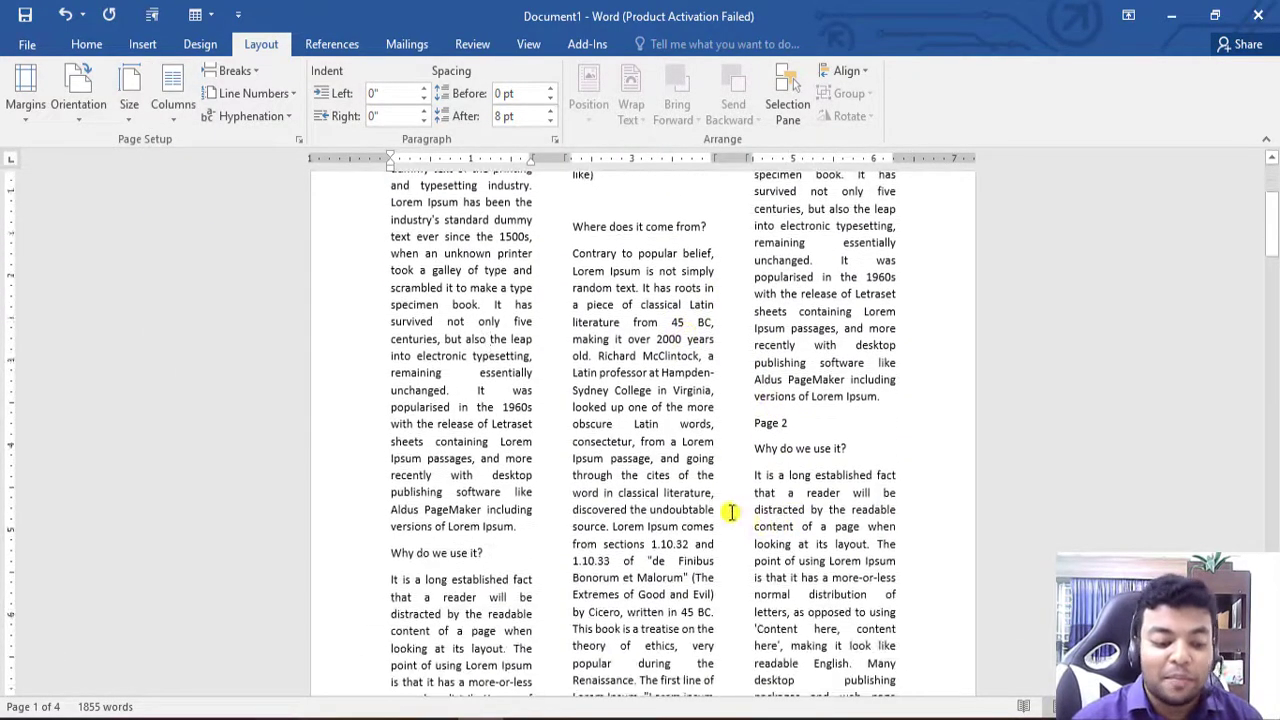
{"action": "scroll", "coordinate": [728, 514], "scroll_direction": "up", "scroll_amount": 3}
{"action": "left_click", "coordinate": [173, 100]}
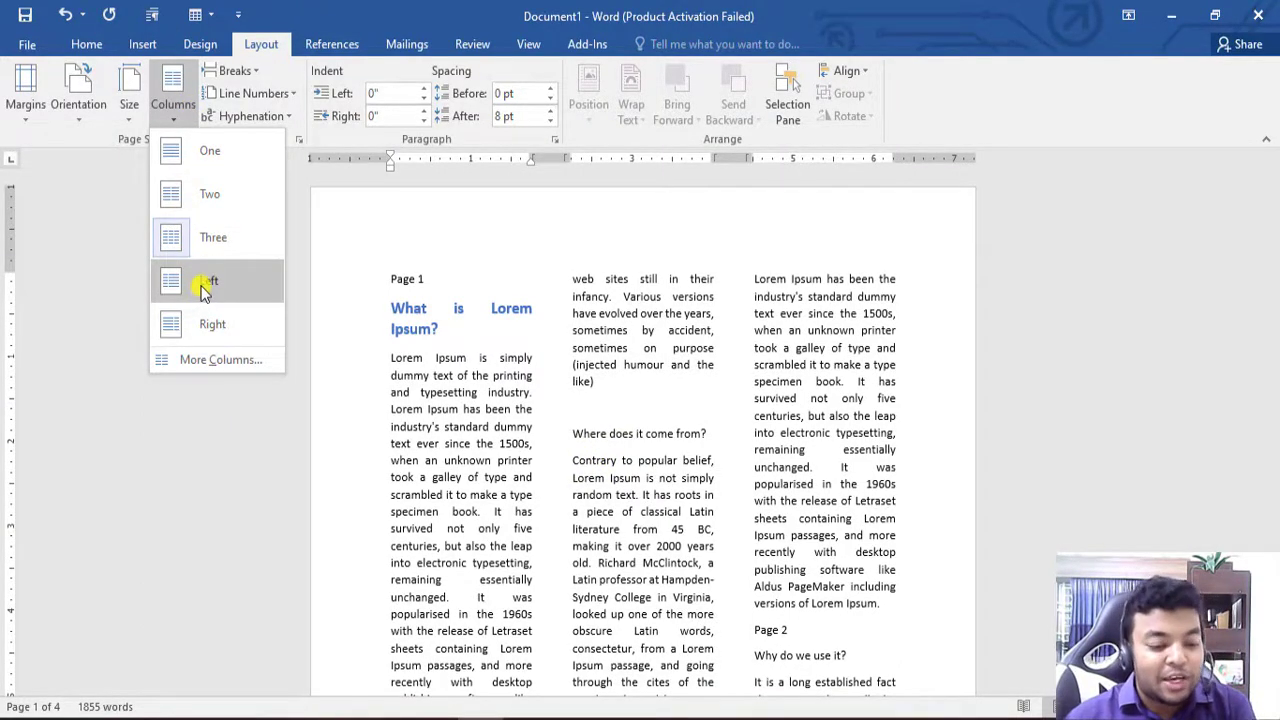
{"action": "left_click", "coordinate": [203, 285]}
- Select the passage starting 'web sites still in their infancy' and apply the Right column preset
{"action": "left_click_drag", "start_coordinate": [390, 277], "coordinate": [507, 541]}
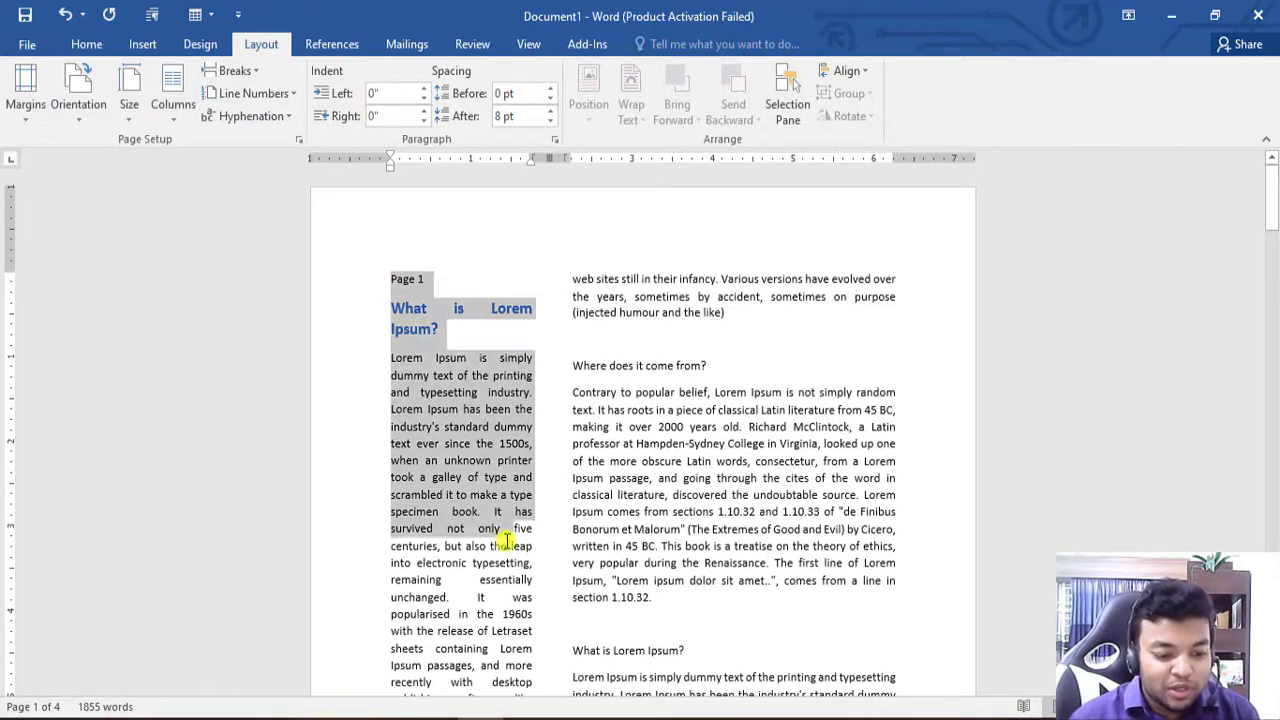
{"action": "left_click_drag", "start_coordinate": [574, 281], "coordinate": [800, 600]}
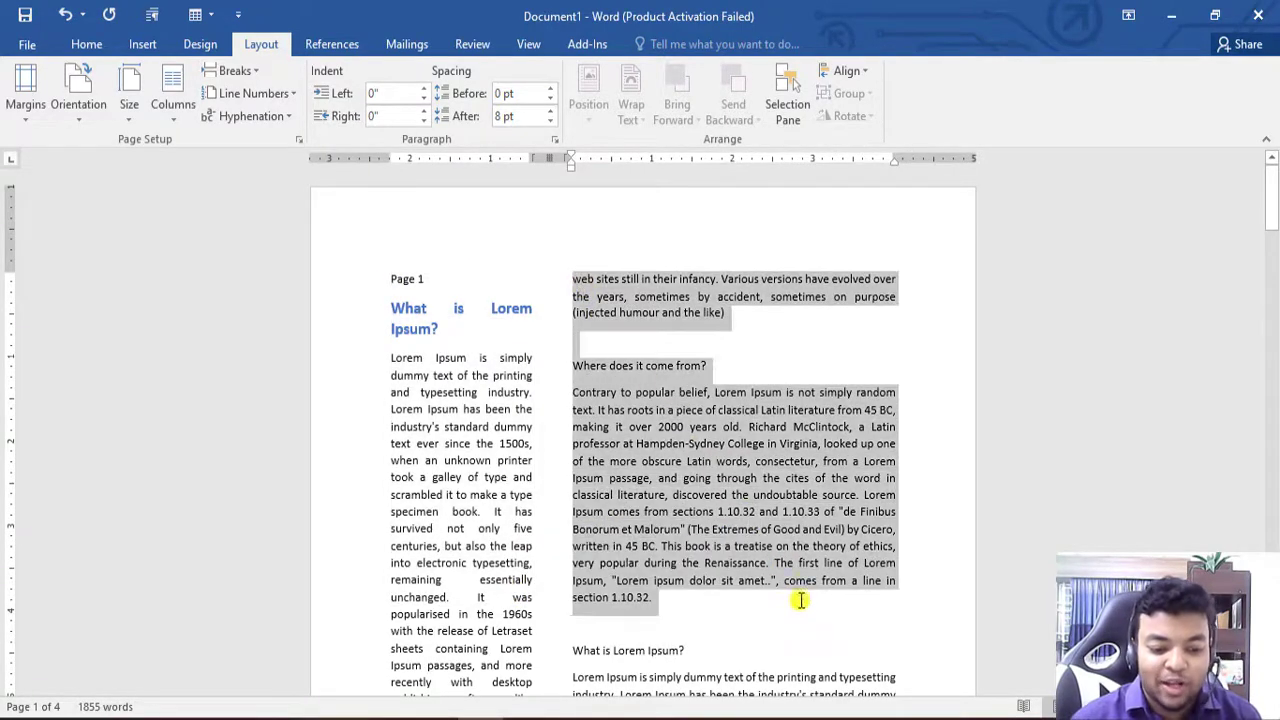
{"action": "scroll", "coordinate": [800, 600], "scroll_direction": "down", "scroll_amount": 5}
{"action": "scroll", "coordinate": [535, 357], "scroll_direction": "up", "scroll_amount": 3}
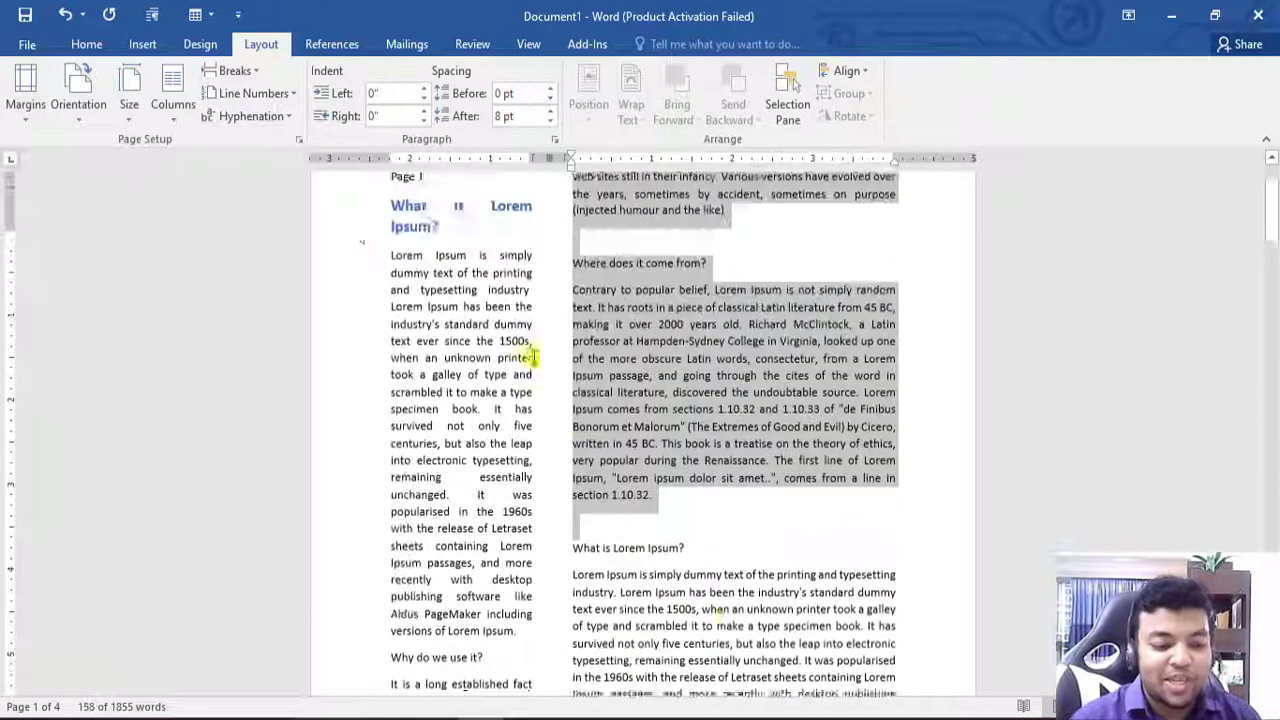
{"action": "scroll", "coordinate": [535, 357], "scroll_direction": "up", "scroll_amount": 2}
{"action": "left_click", "coordinate": [172, 106]}
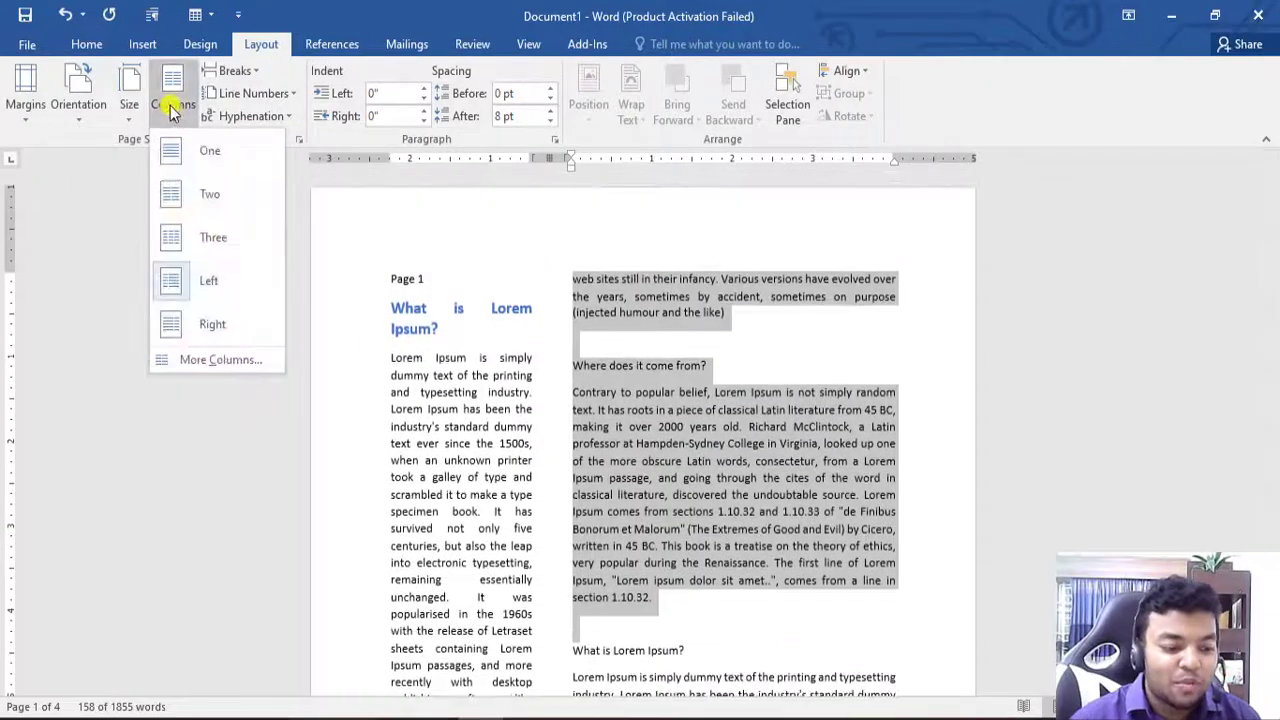
{"action": "left_click", "coordinate": [205, 330]}
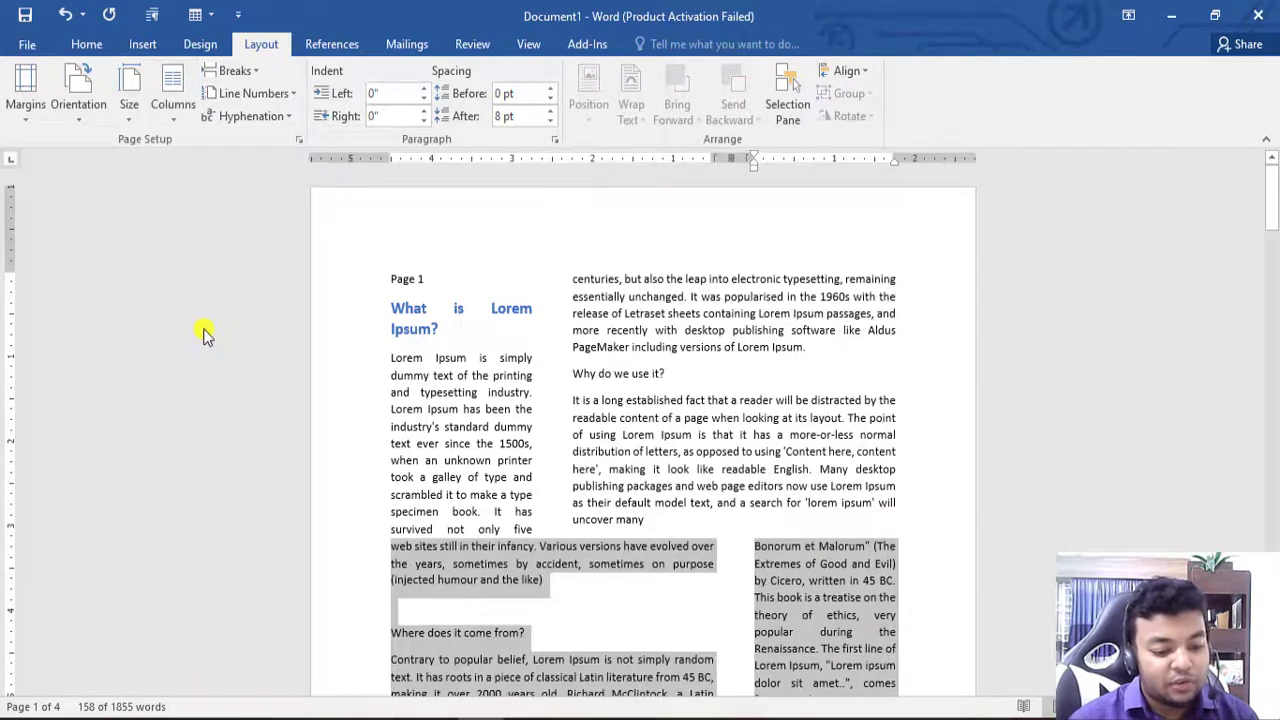
- Deselect the text and review the wide-left, narrow-right column layout across the pages
{"action": "left_click", "coordinate": [570, 525]}
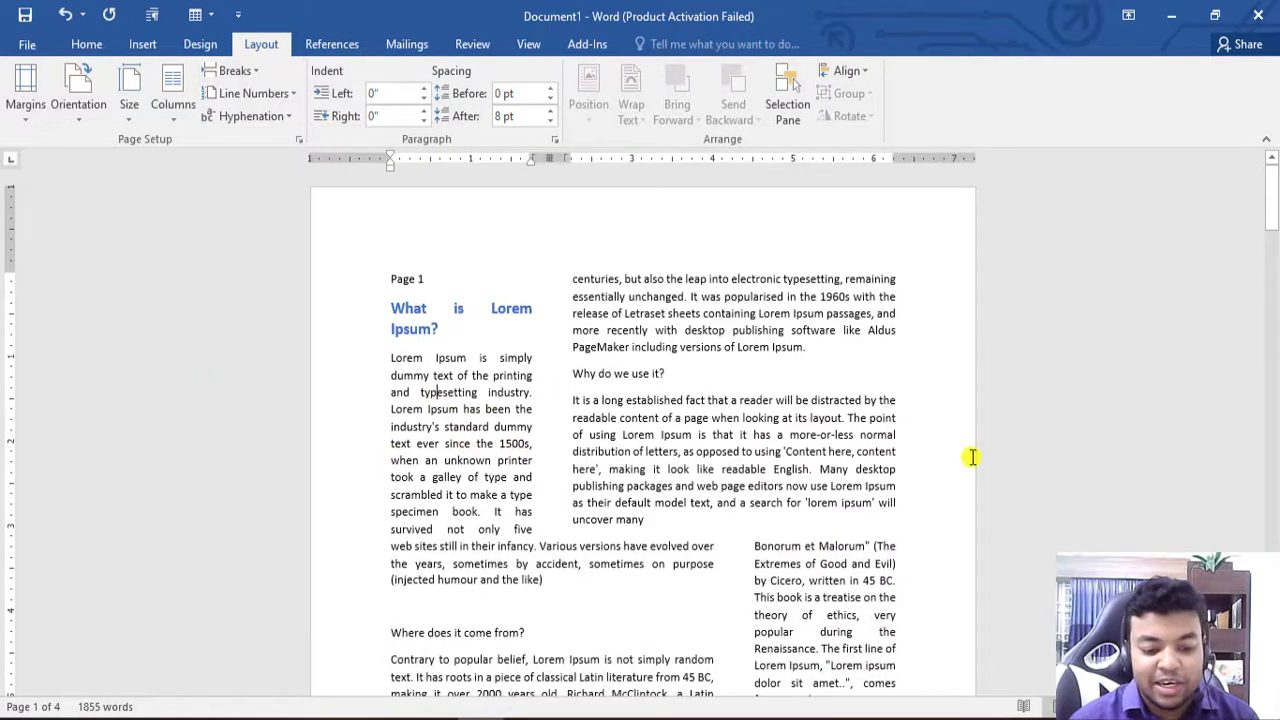
{"action": "scroll", "coordinate": [800, 430], "scroll_direction": "down", "scroll_amount": 3}
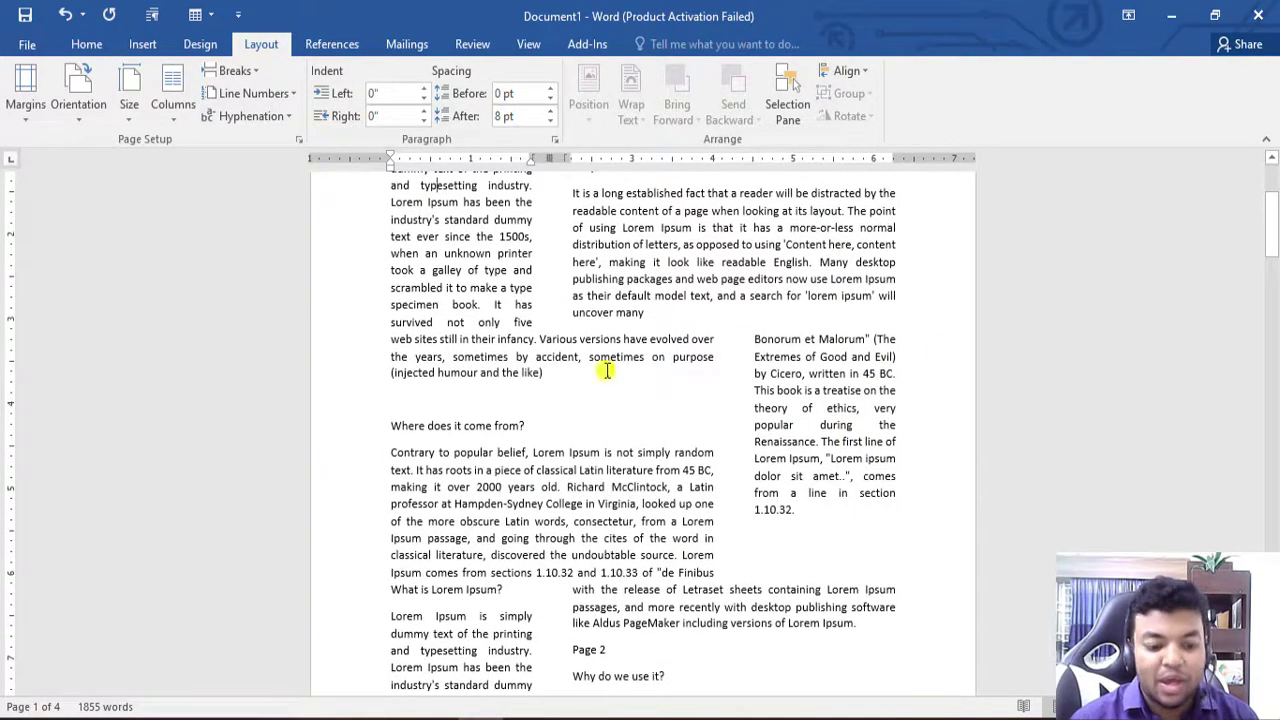
{"action": "scroll", "coordinate": [760, 480], "scroll_direction": "down", "scroll_amount": 3}
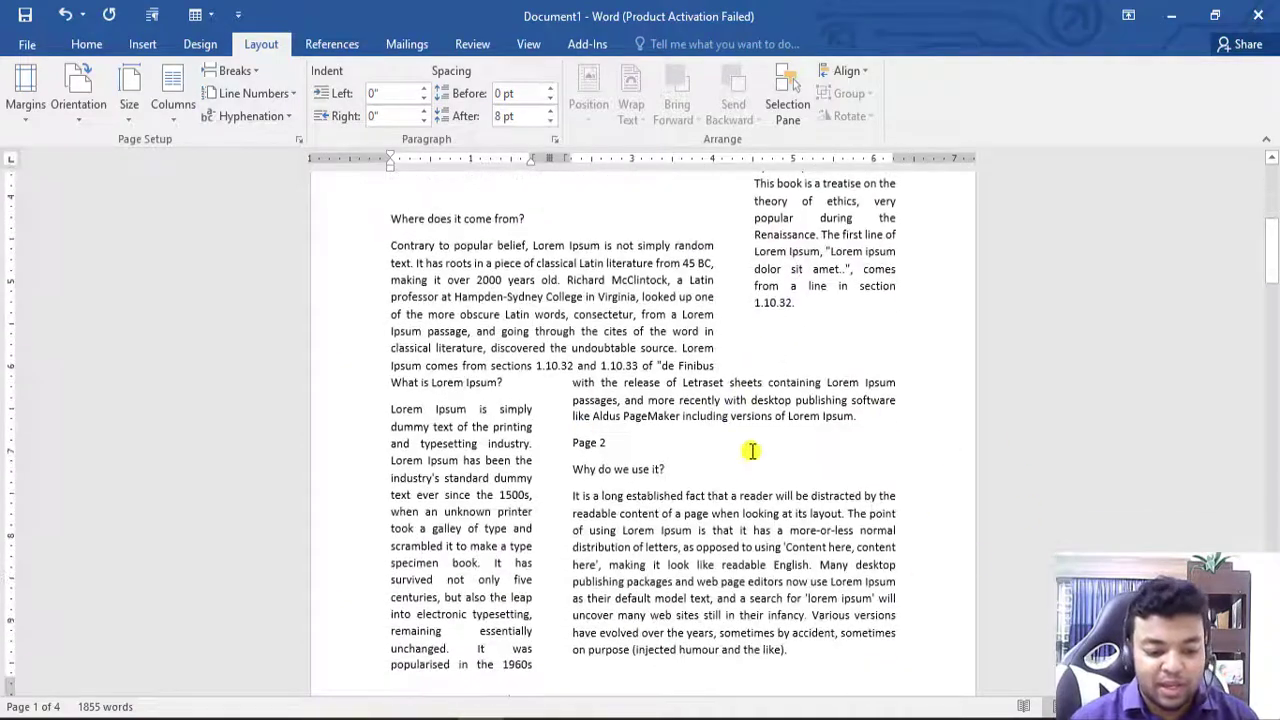
{"action": "scroll", "coordinate": [380, 366], "scroll_direction": "up", "scroll_amount": 6}
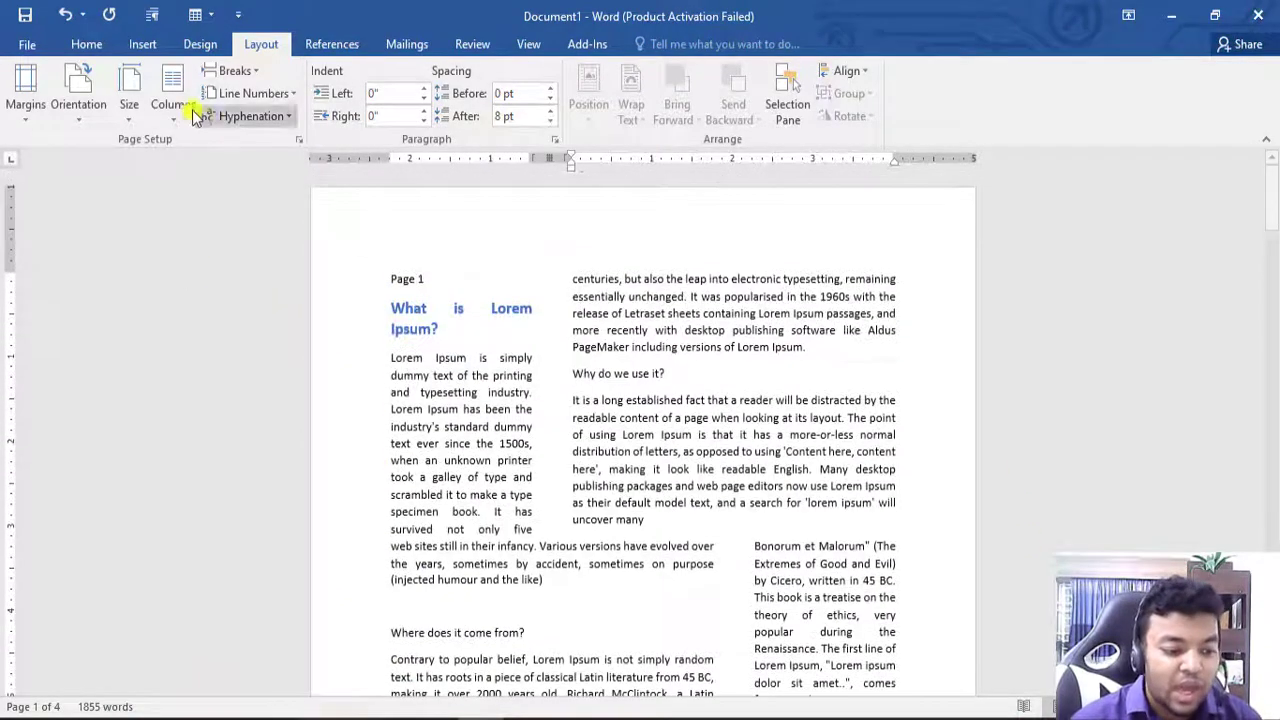
{"action": "left_click", "coordinate": [175, 105]}
- Set the number of columns to 5 in the Columns dialog
{"action": "left_click", "coordinate": [205, 360]}
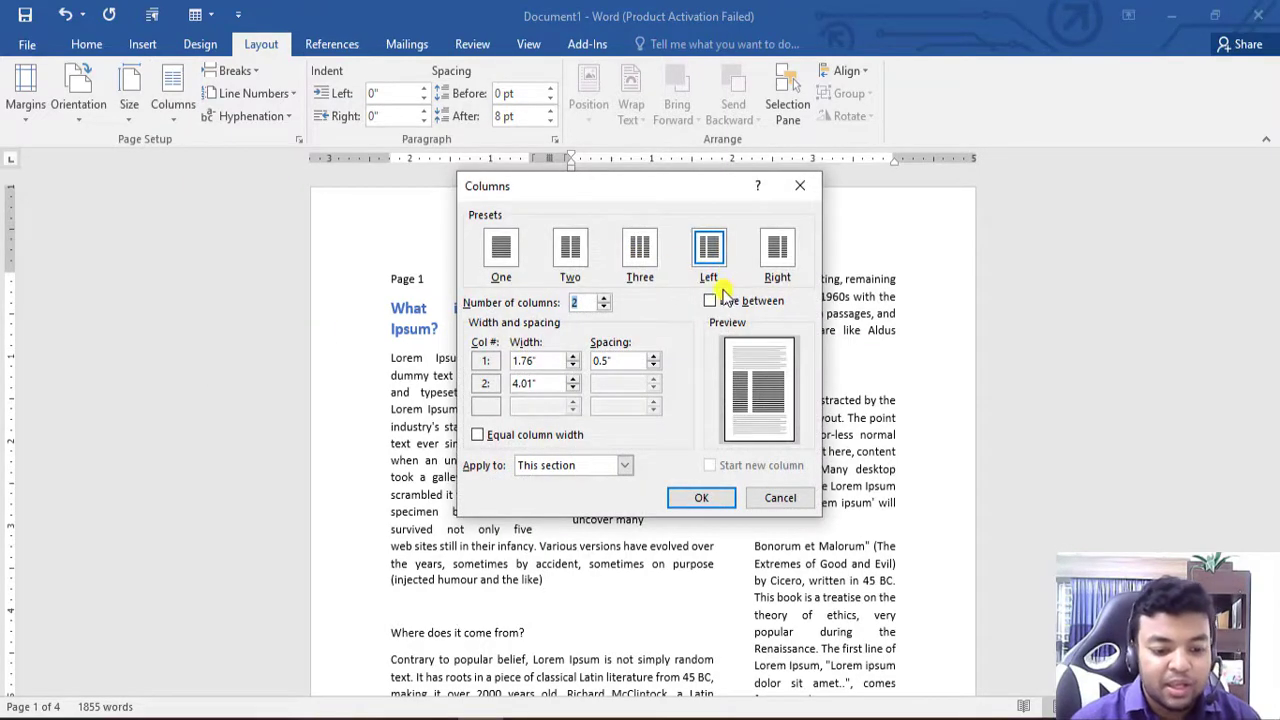
{"action": "left_click", "coordinate": [604, 298]}
{"action": "left_click", "coordinate": [605, 298]}
{"action": "left_click", "coordinate": [606, 298]}
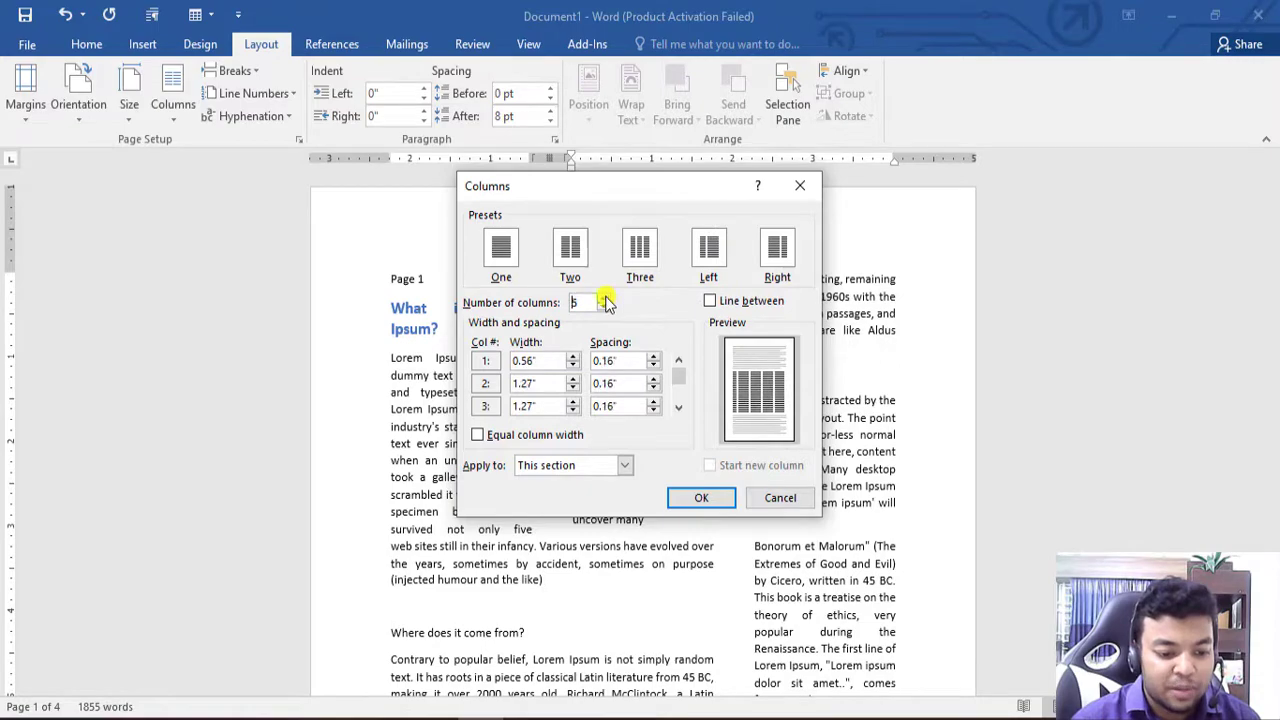
{"action": "left_click", "coordinate": [701, 497]}
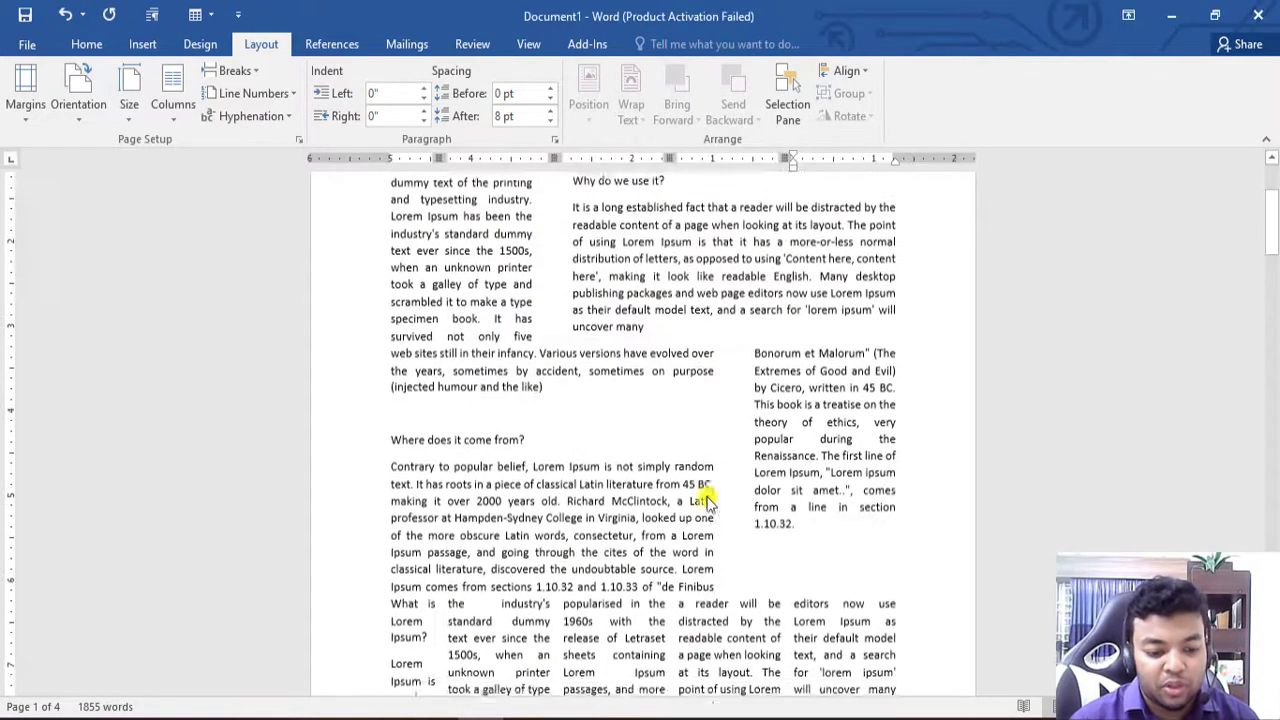
- Undo the column changes back to three columns, then to the narrow-left, wide-right layout
{"action": "scroll", "coordinate": [700, 500], "scroll_direction": "down", "scroll_amount": 3}
{"action": "scroll", "coordinate": [803, 491], "scroll_direction": "down", "scroll_amount": 3}
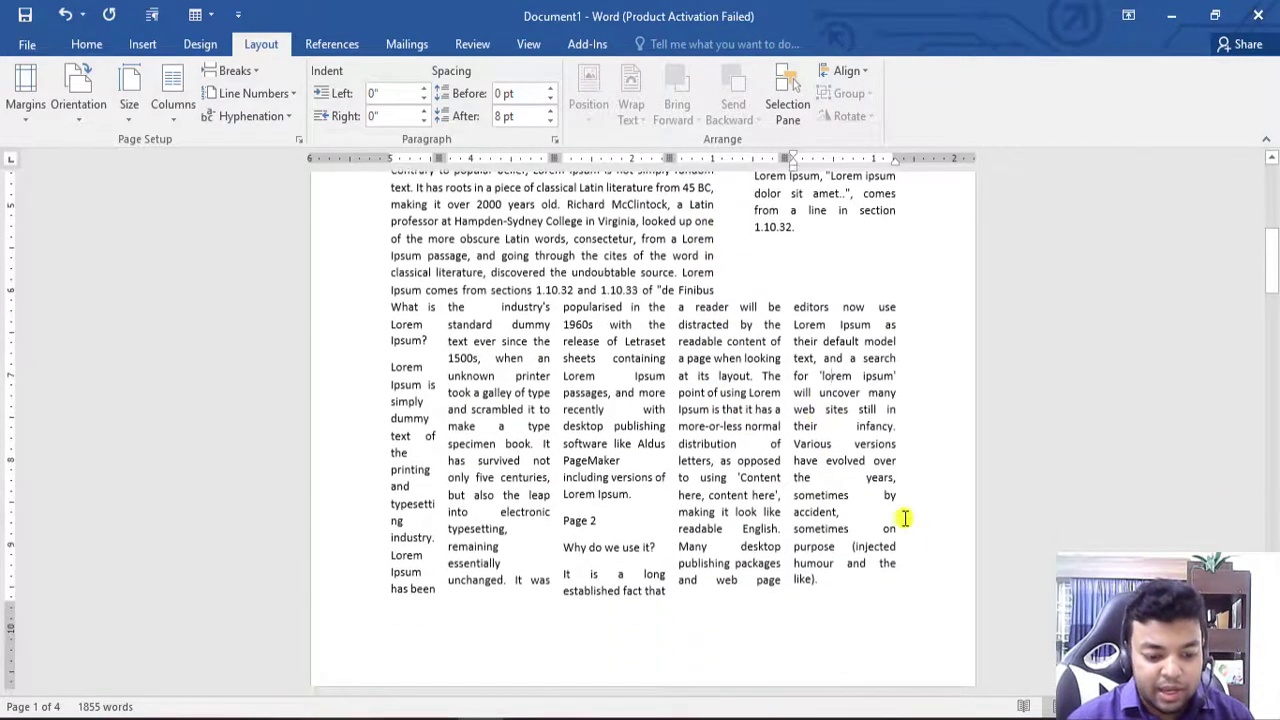
{"action": "left_click_drag", "start_coordinate": [920, 560], "coordinate": [366, 315]}
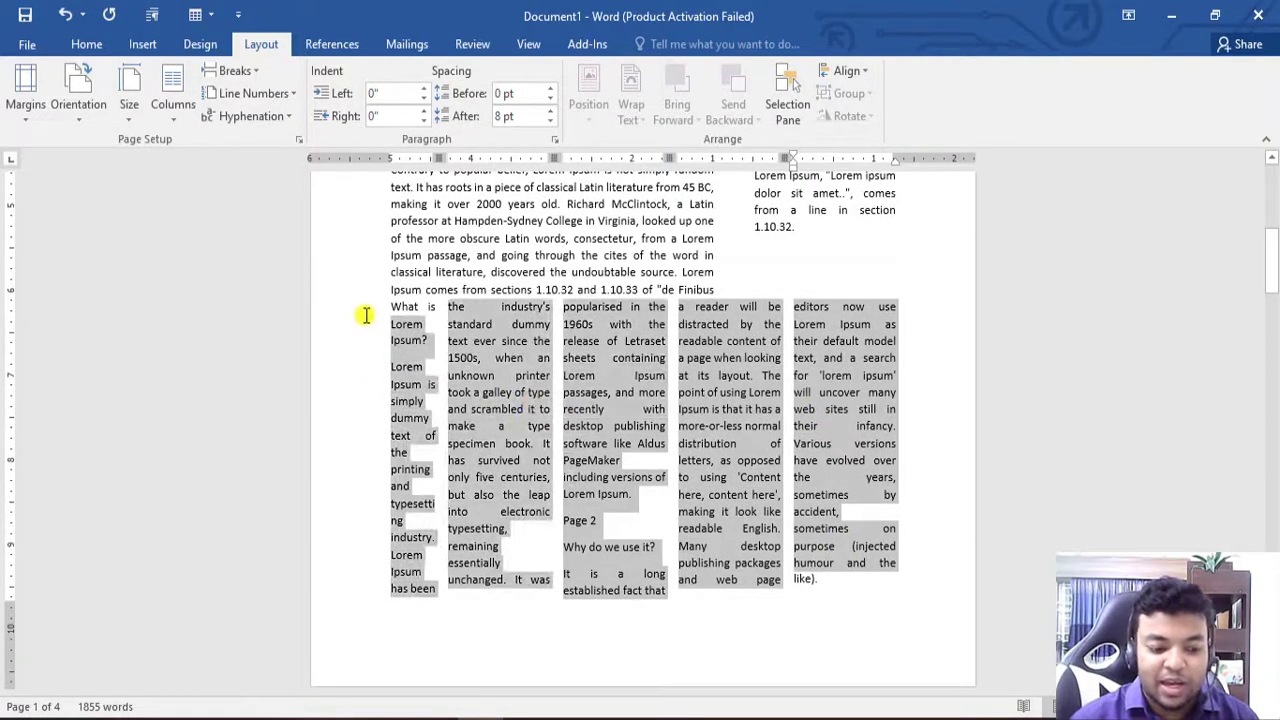
{"action": "left_click", "coordinate": [926, 317]}
{"action": "key", "text": "ctrl+z"}
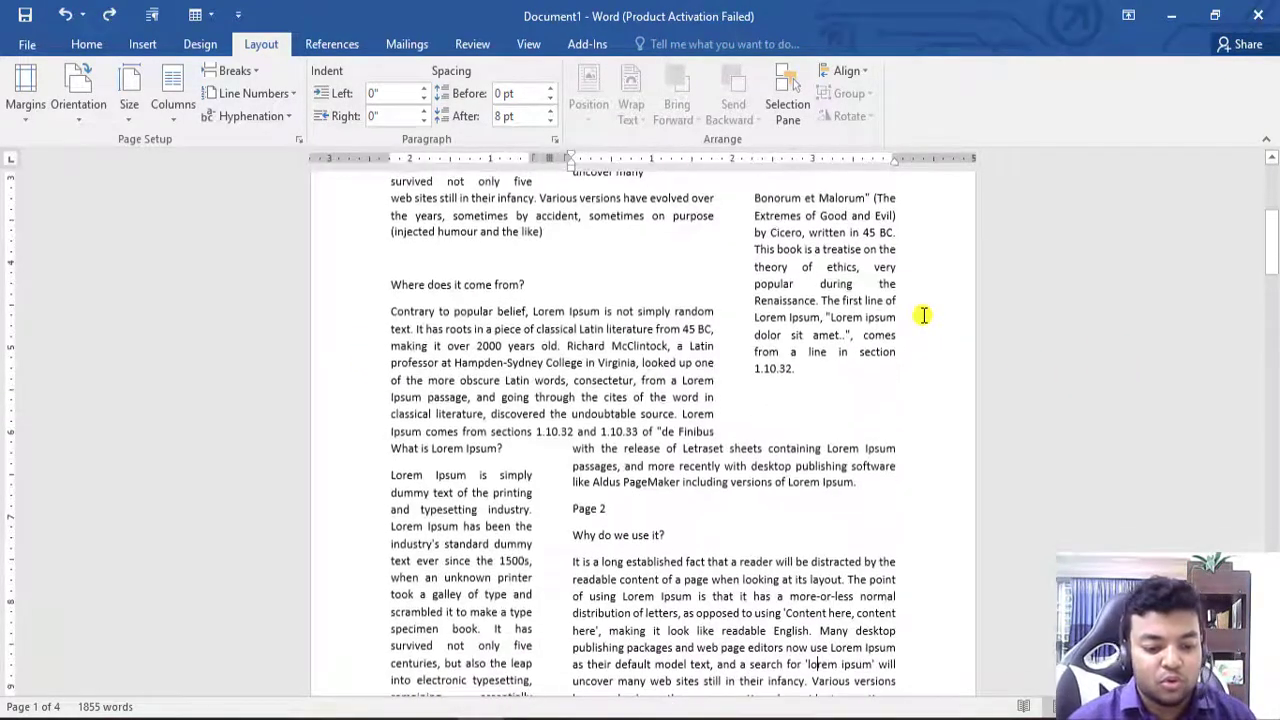
{"action": "key", "text": "ctrl+z"}
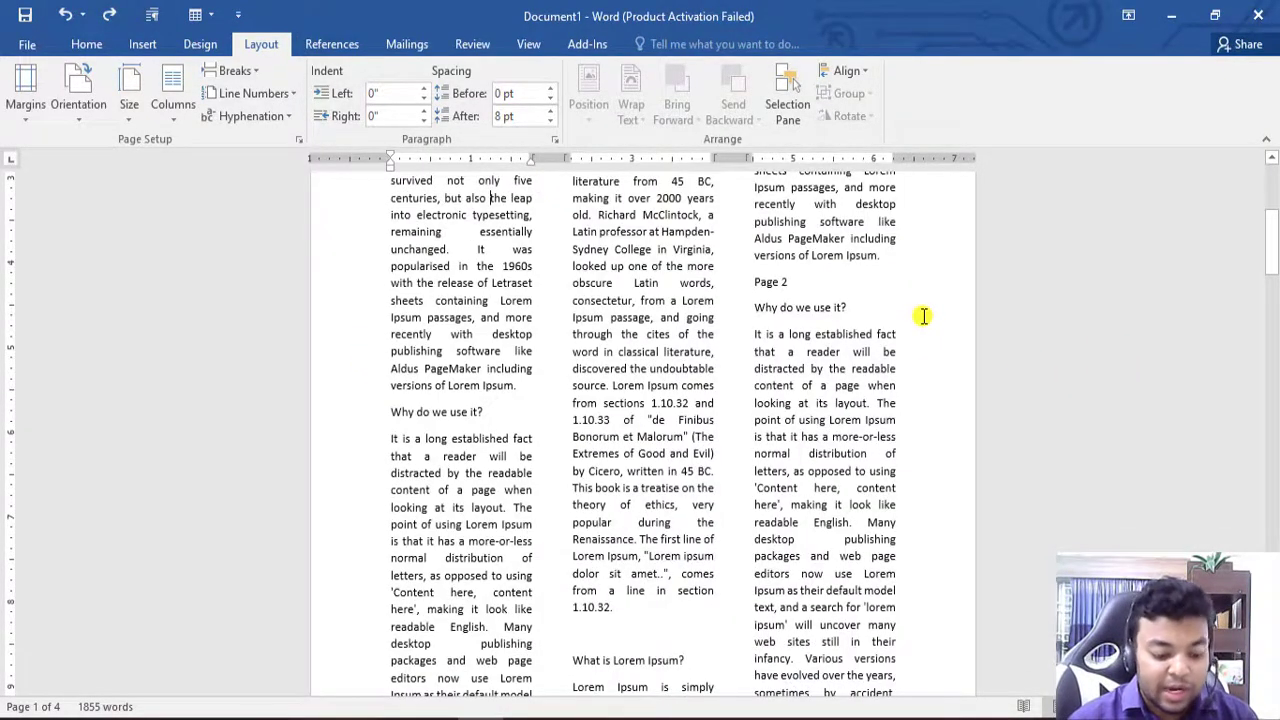
{"action": "key", "text": "ctrl+z"}
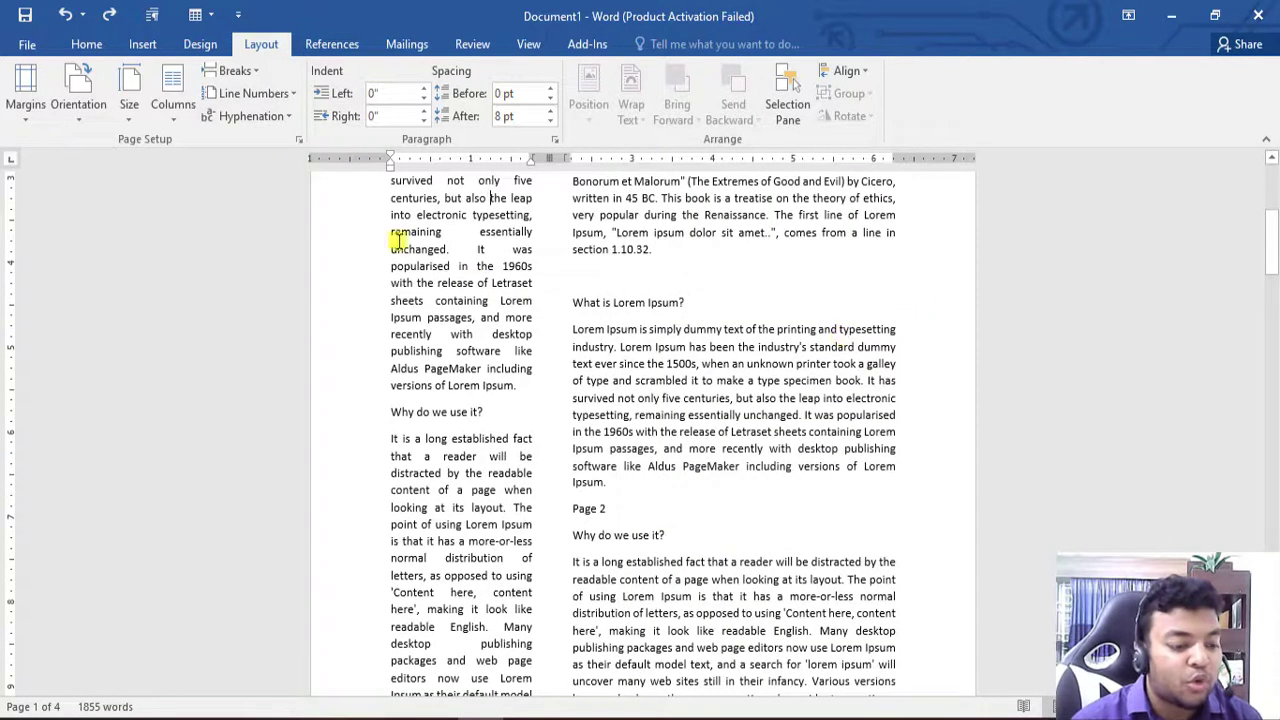
- Undo the last three Columns actions from the Undo history, restoring a single column
{"action": "left_click", "coordinate": [86, 15]}
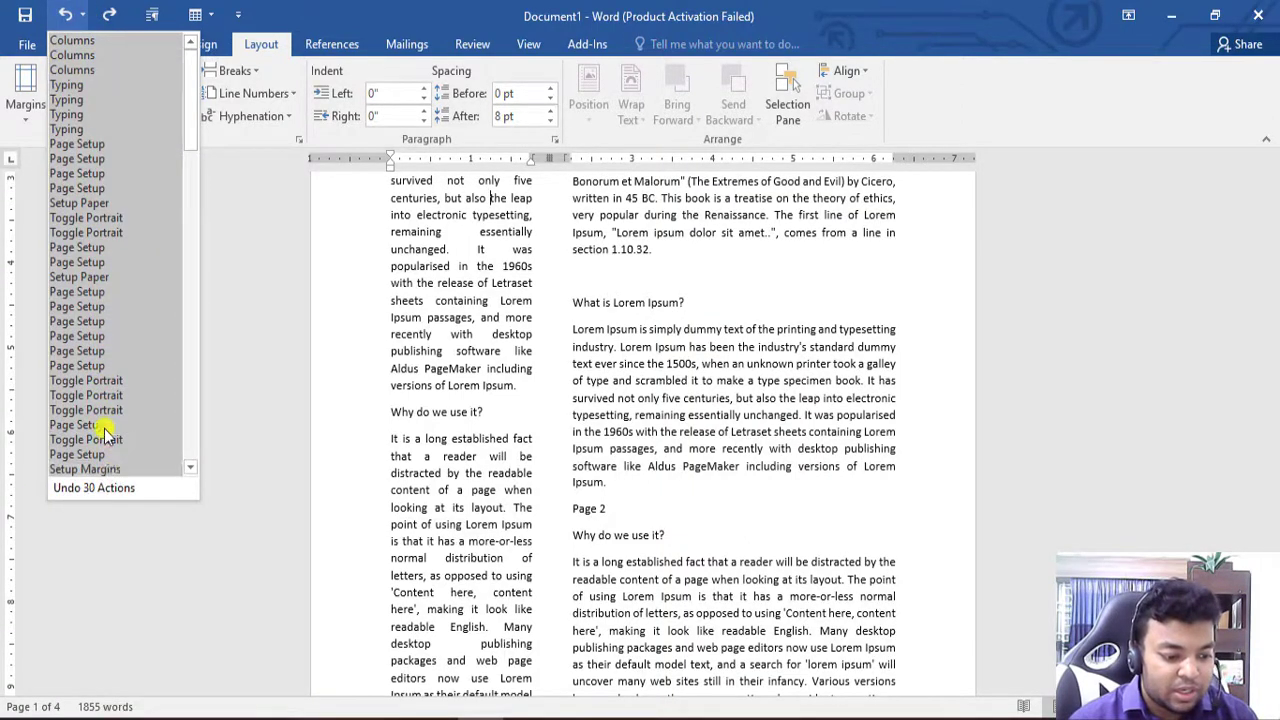
{"action": "scroll", "coordinate": [110, 380], "scroll_direction": "down", "scroll_amount": 7}
{"action": "scroll", "coordinate": [123, 63], "scroll_direction": "up", "scroll_amount": 3}
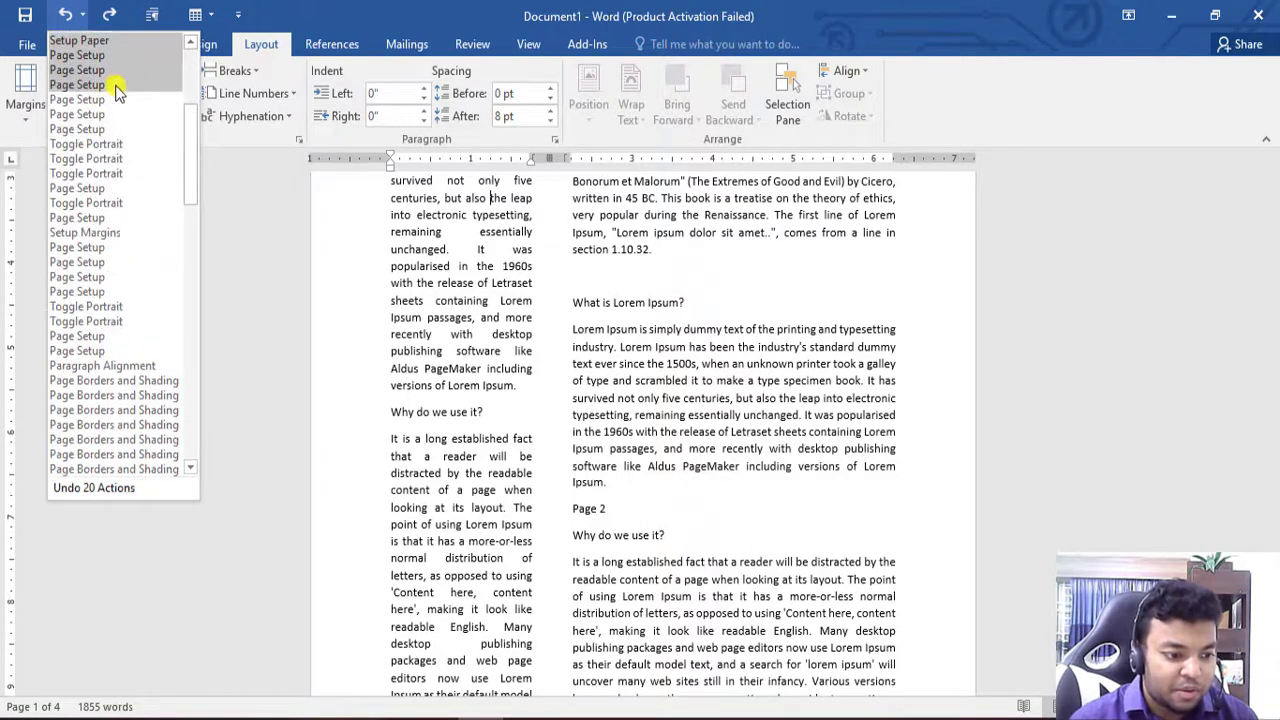
{"action": "scroll", "coordinate": [115, 85], "scroll_direction": "up", "scroll_amount": 4}
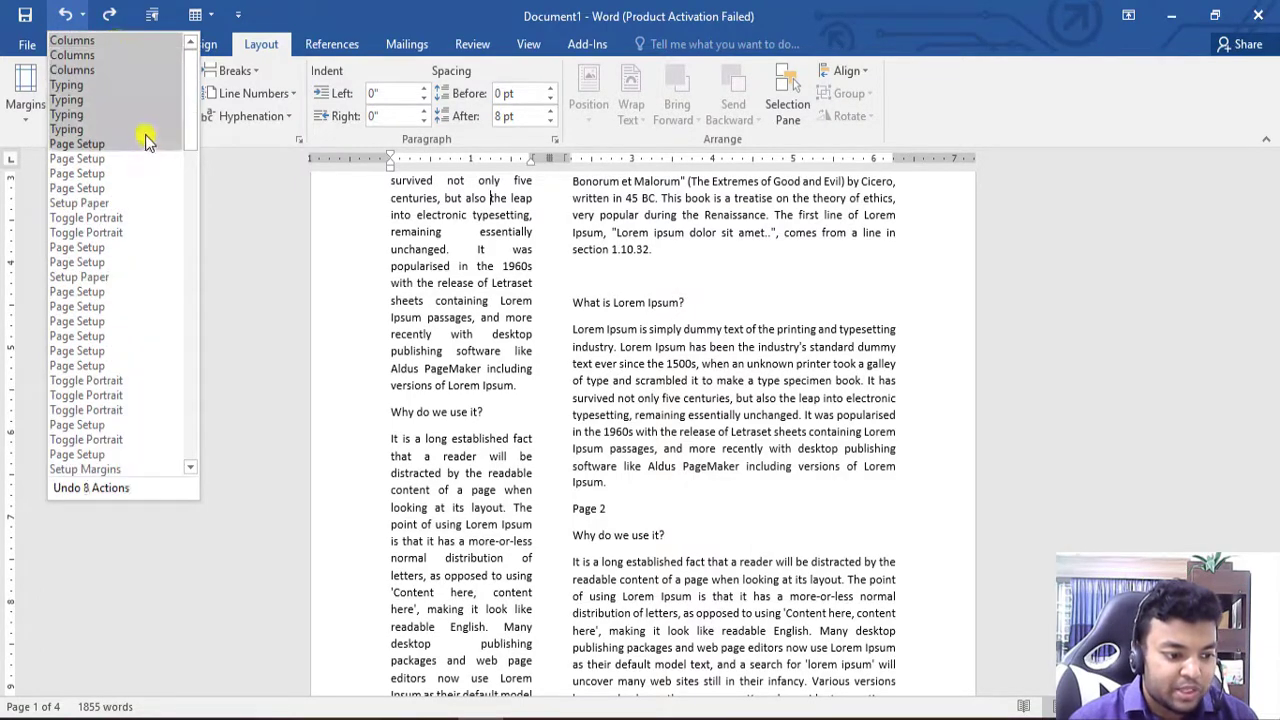
{"action": "left_click", "coordinate": [110, 78]}
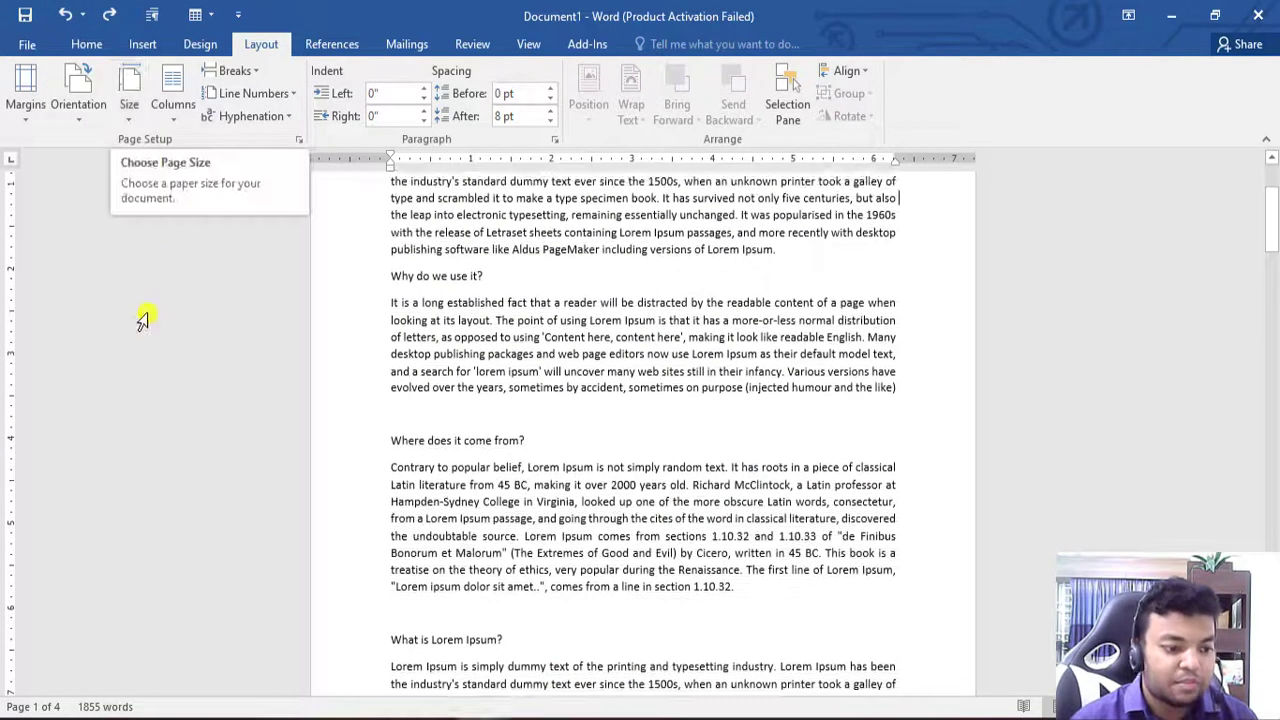
{"action": "left_click_drag", "start_coordinate": [380, 337], "coordinate": [866, 340]}
- Apply five columns to the whole document through the Columns dialog
{"action": "scroll", "coordinate": [866, 340], "scroll_direction": "up", "scroll_amount": 3}
{"action": "left_click", "coordinate": [877, 370]}
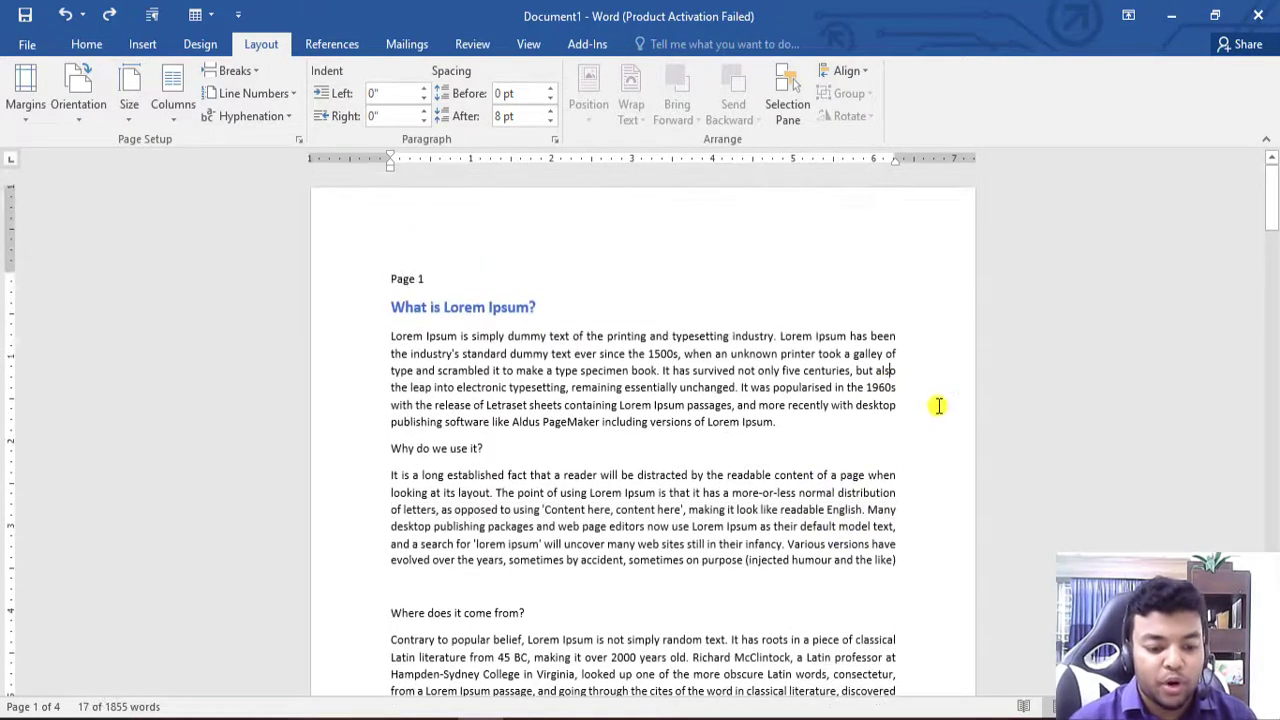
{"action": "left_click", "coordinate": [173, 104]}
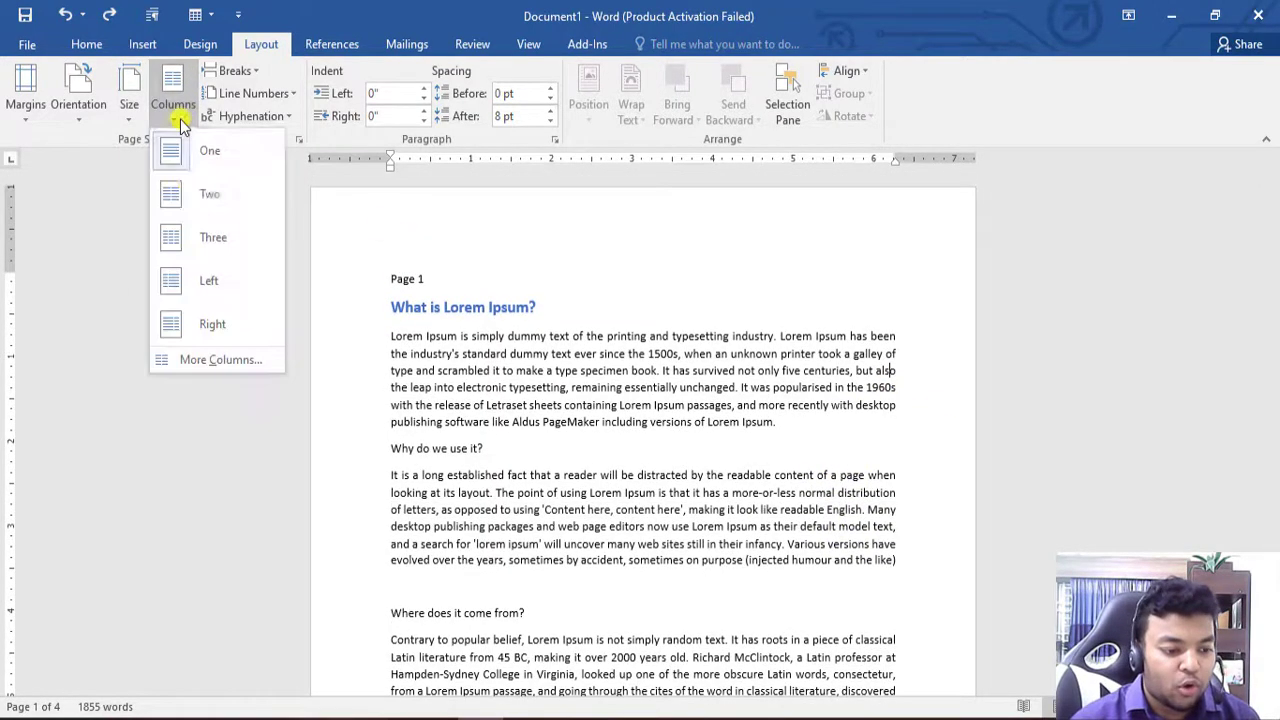
{"action": "left_click", "coordinate": [226, 359]}
{"action": "left_click", "coordinate": [603, 298]}
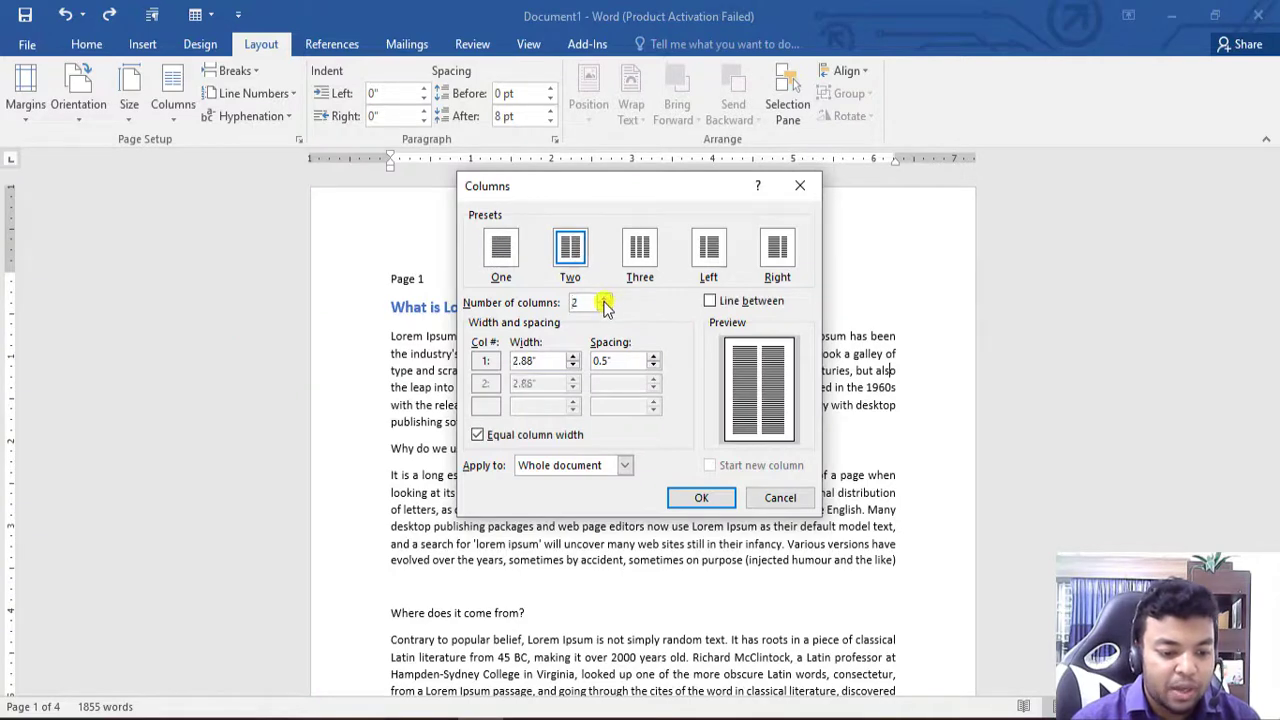
{"action": "left_click", "coordinate": [603, 298]}
{"action": "left_click", "coordinate": [603, 298]}
{"action": "left_click", "coordinate": [604, 298]}
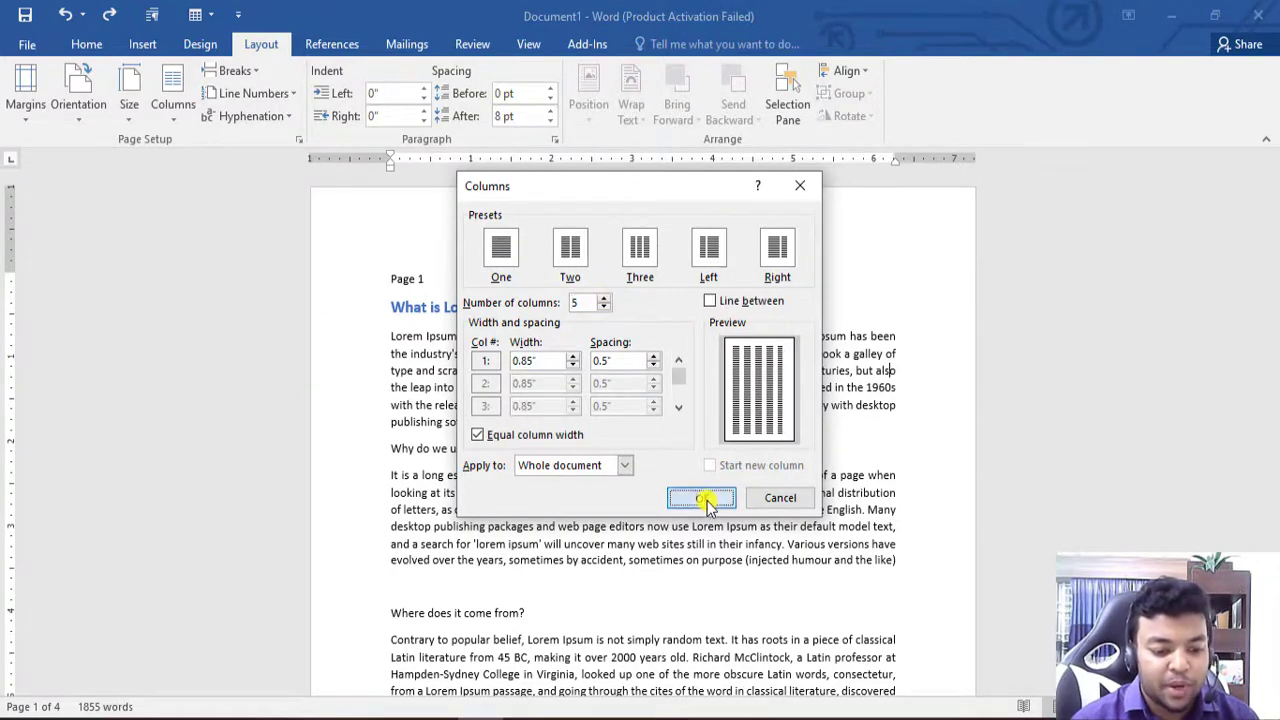
{"action": "left_click", "coordinate": [701, 497]}
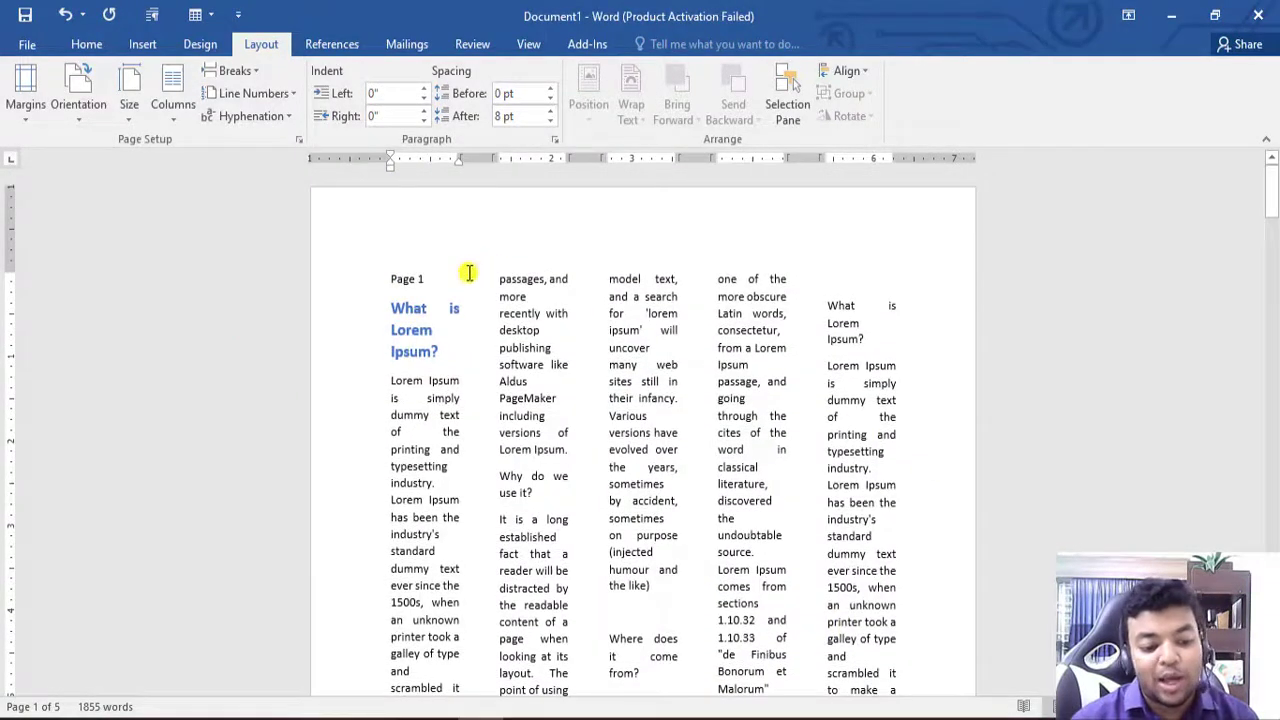
- Select all the text and reduce it to four equal columns
{"action": "left_click_drag", "start_coordinate": [388, 276], "coordinate": [990, 630]}
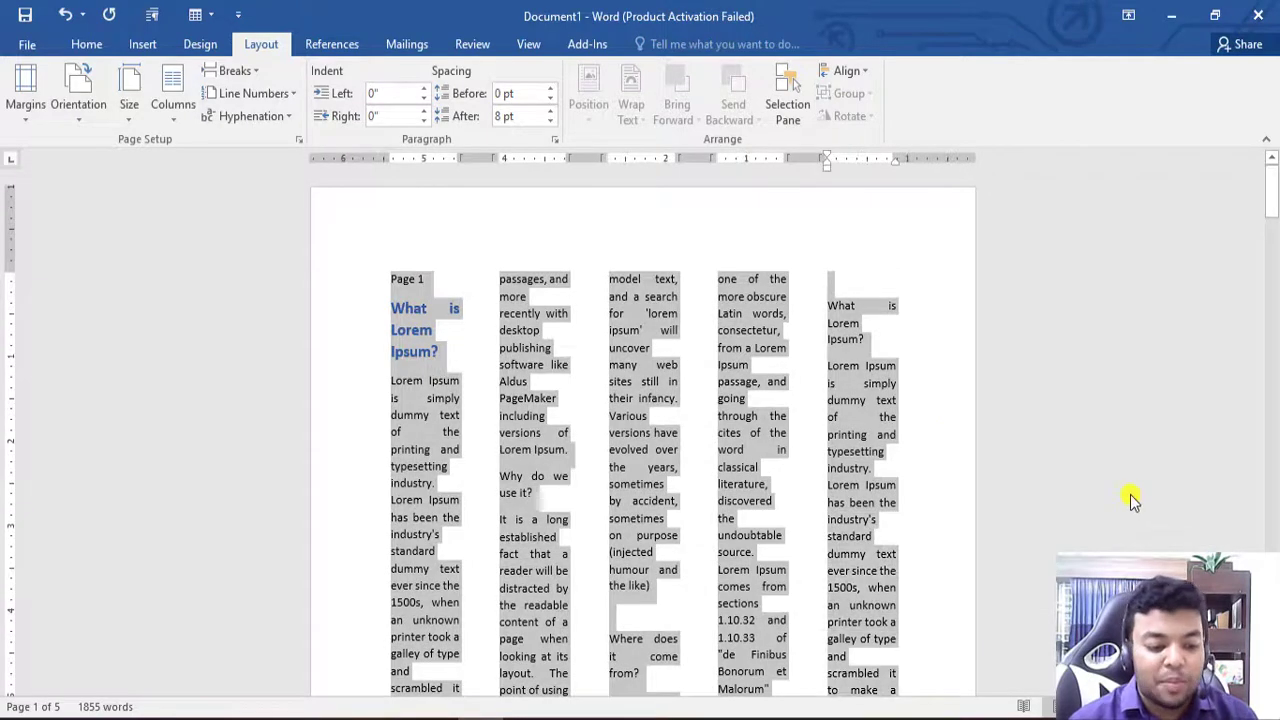
{"action": "left_click", "coordinate": [172, 101]}
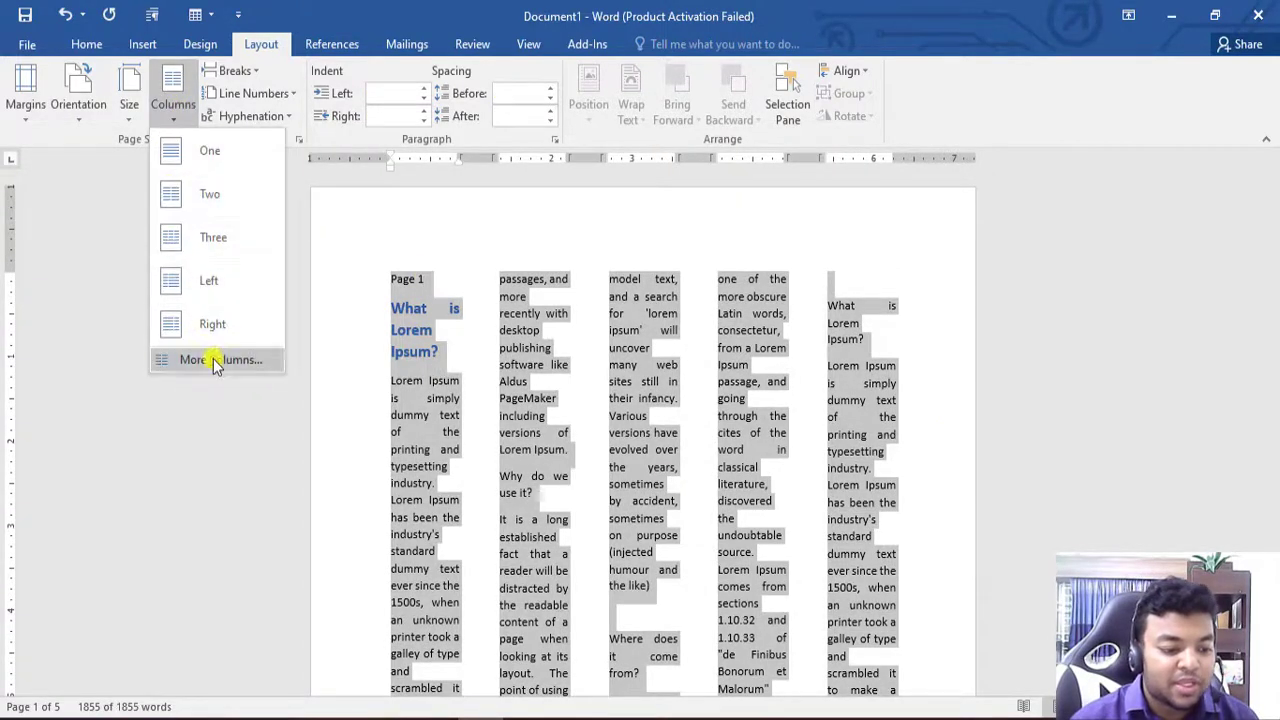
{"action": "left_click", "coordinate": [214, 360]}
{"action": "left_click", "coordinate": [603, 307]}
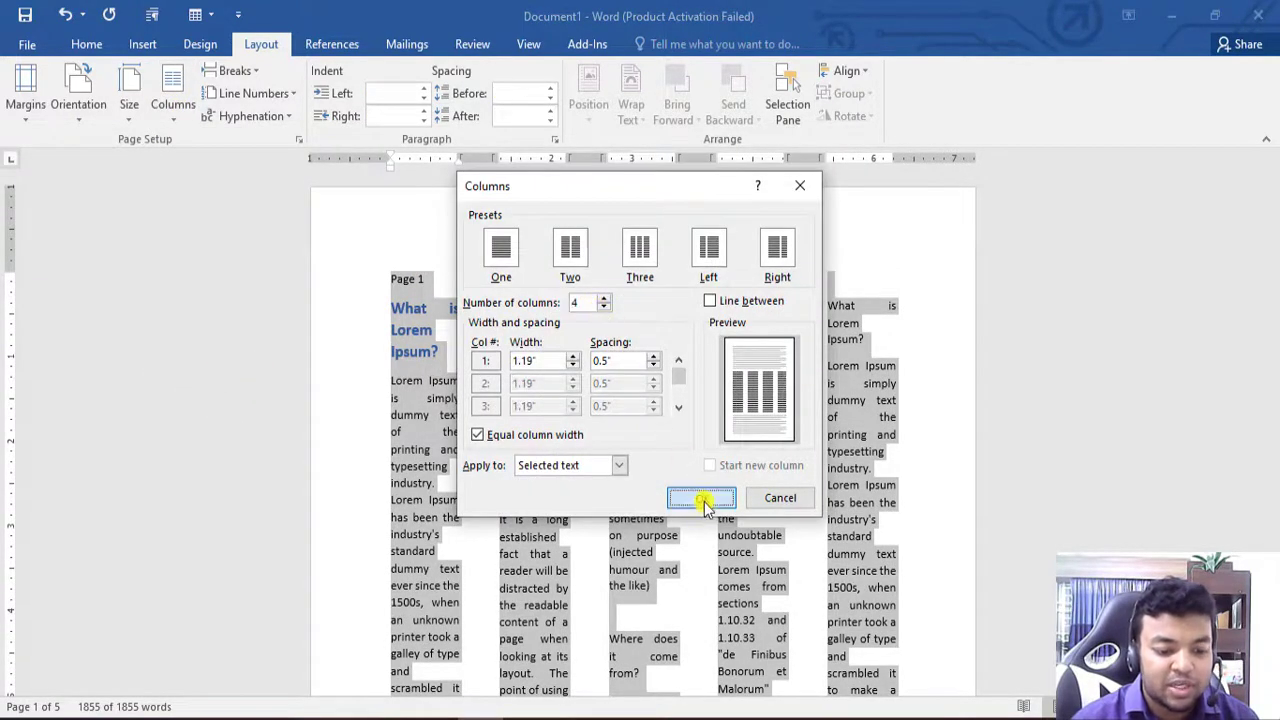
{"action": "left_click", "coordinate": [701, 497]}
{"action": "left_click", "coordinate": [1094, 418]}
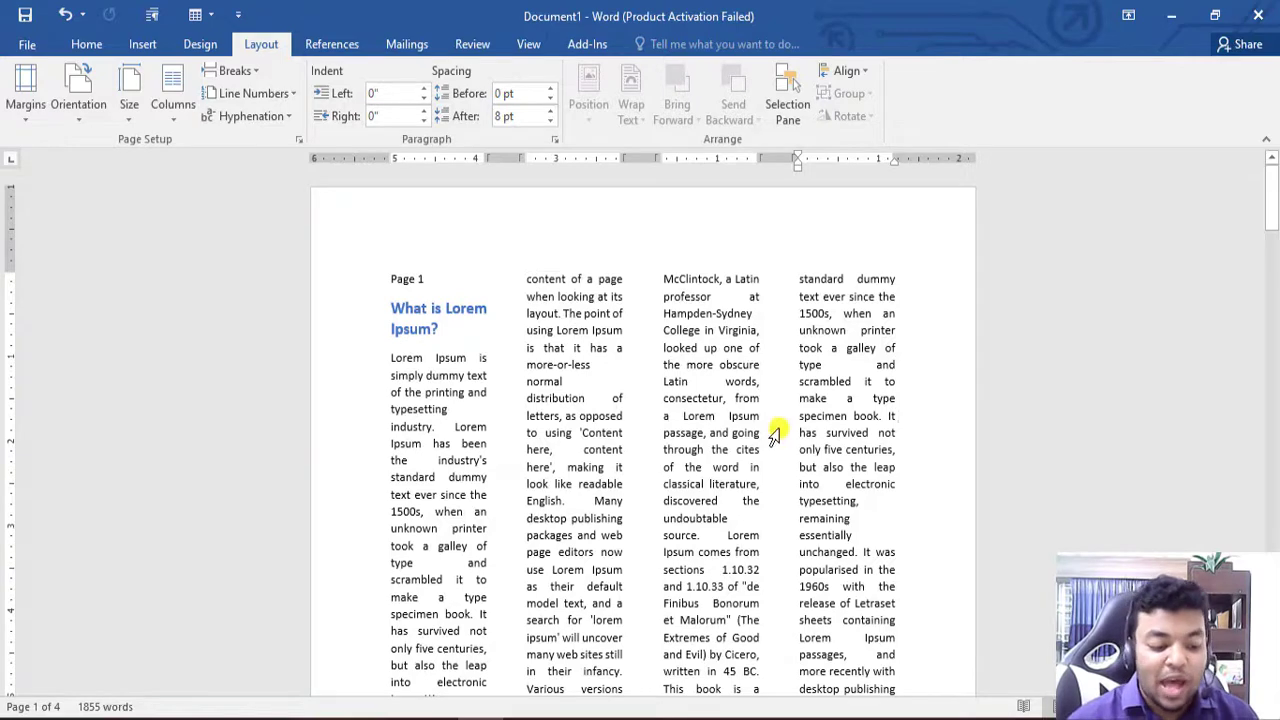
- Select the entire document, apply three columns, then switch to two equal columns
{"action": "key", "text": "ctrl+a"}
{"action": "left_click", "coordinate": [170, 106]}
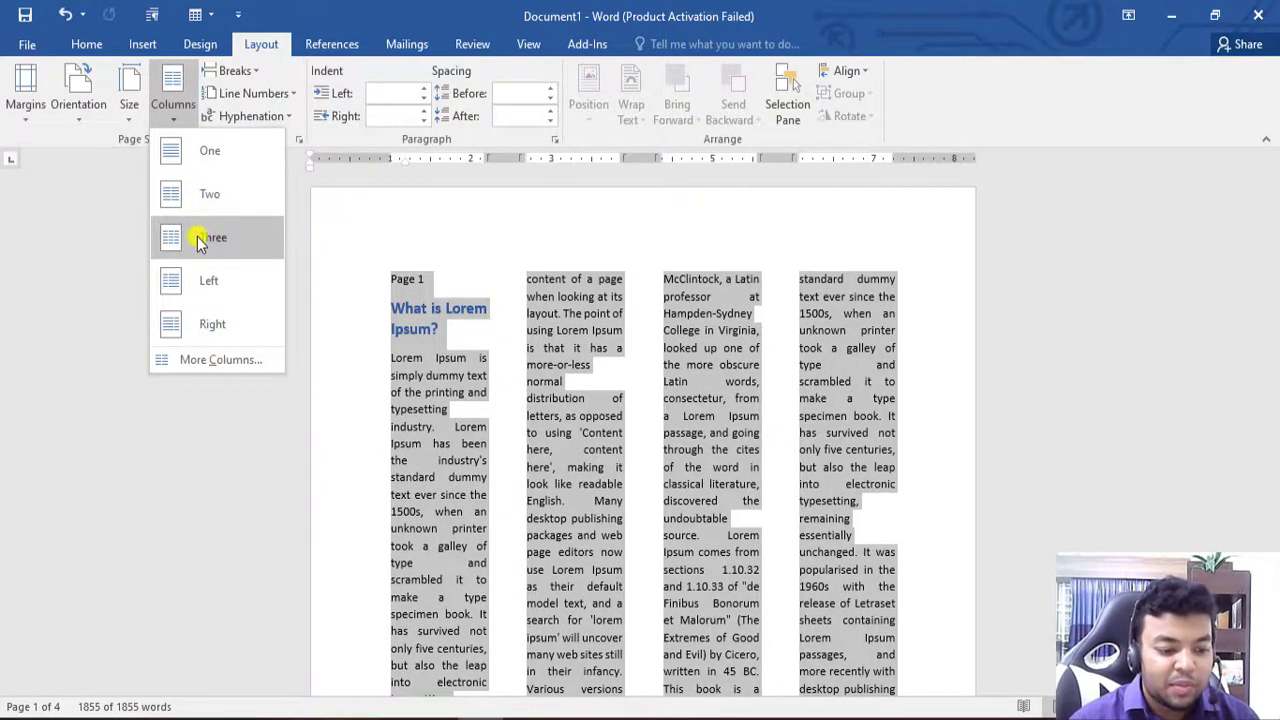
{"action": "left_click", "coordinate": [198, 240]}
{"action": "left_click", "coordinate": [172, 106]}
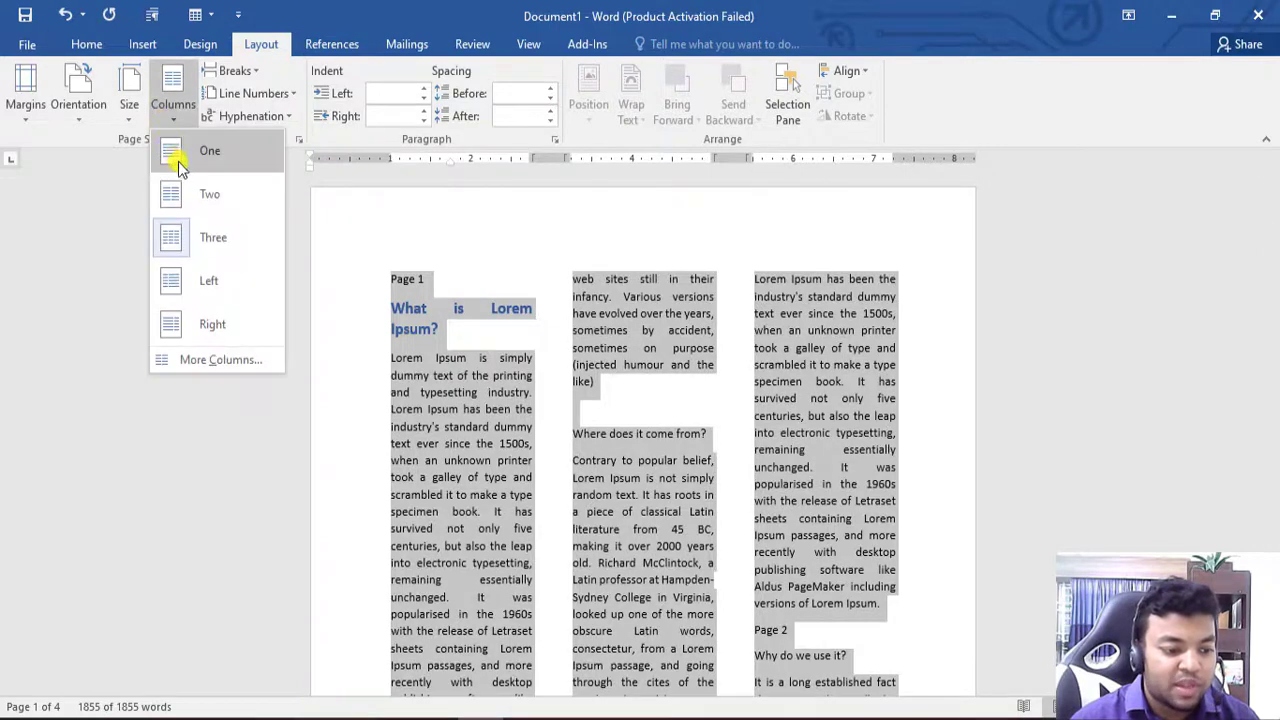
{"action": "left_click", "coordinate": [198, 195]}
{"action": "left_click", "coordinate": [1152, 440]}
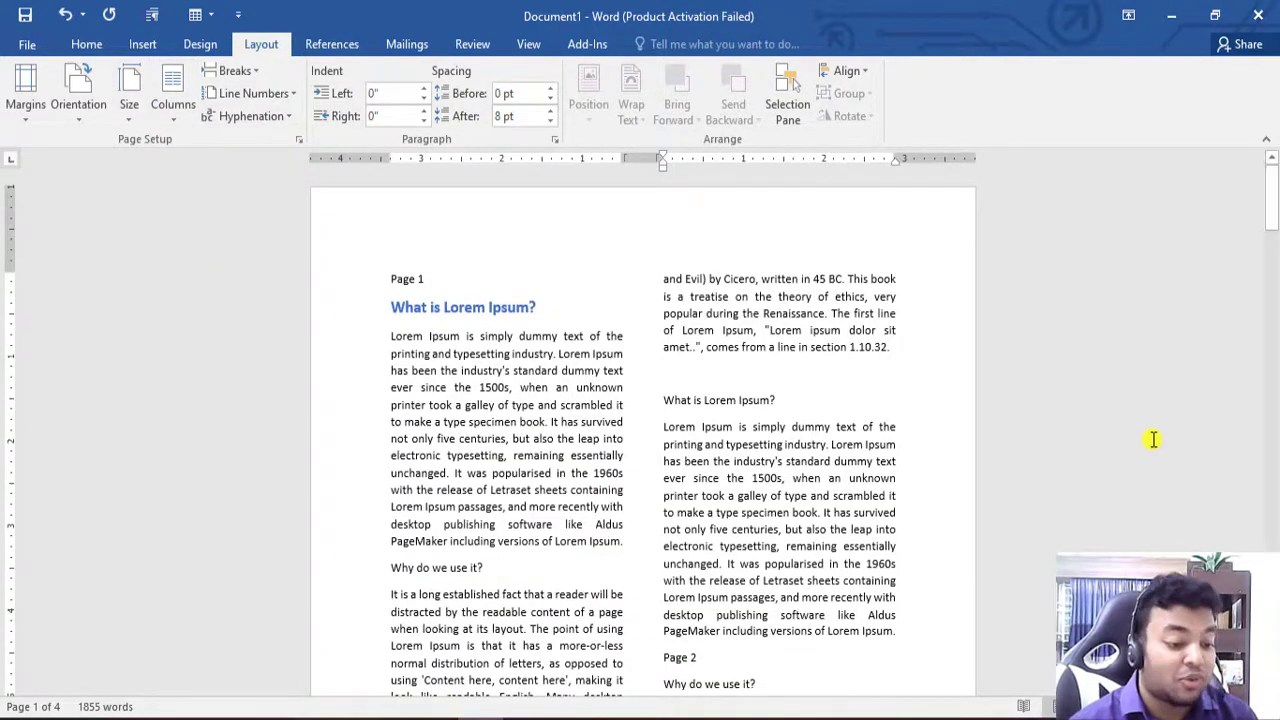
{"action": "scroll", "coordinate": [660, 468], "scroll_direction": "down", "scroll_amount": 3}
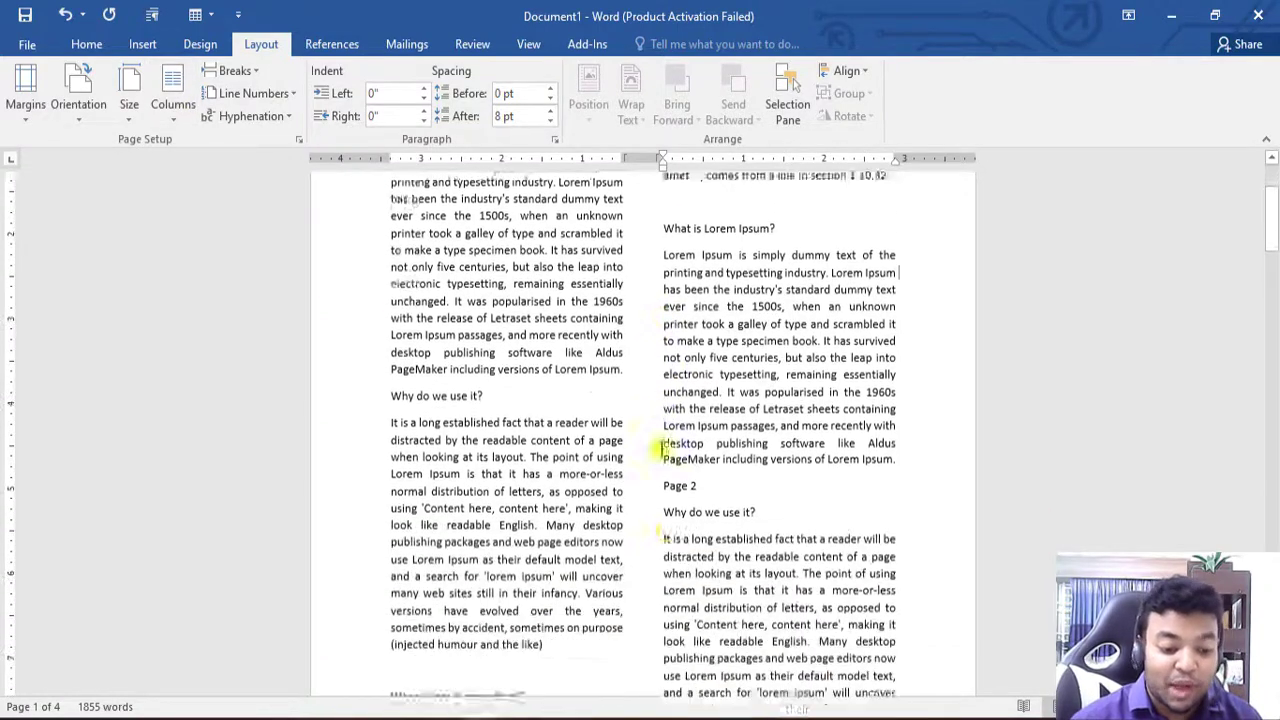
{"action": "scroll", "coordinate": [948, 495], "scroll_direction": "up", "scroll_amount": 3}
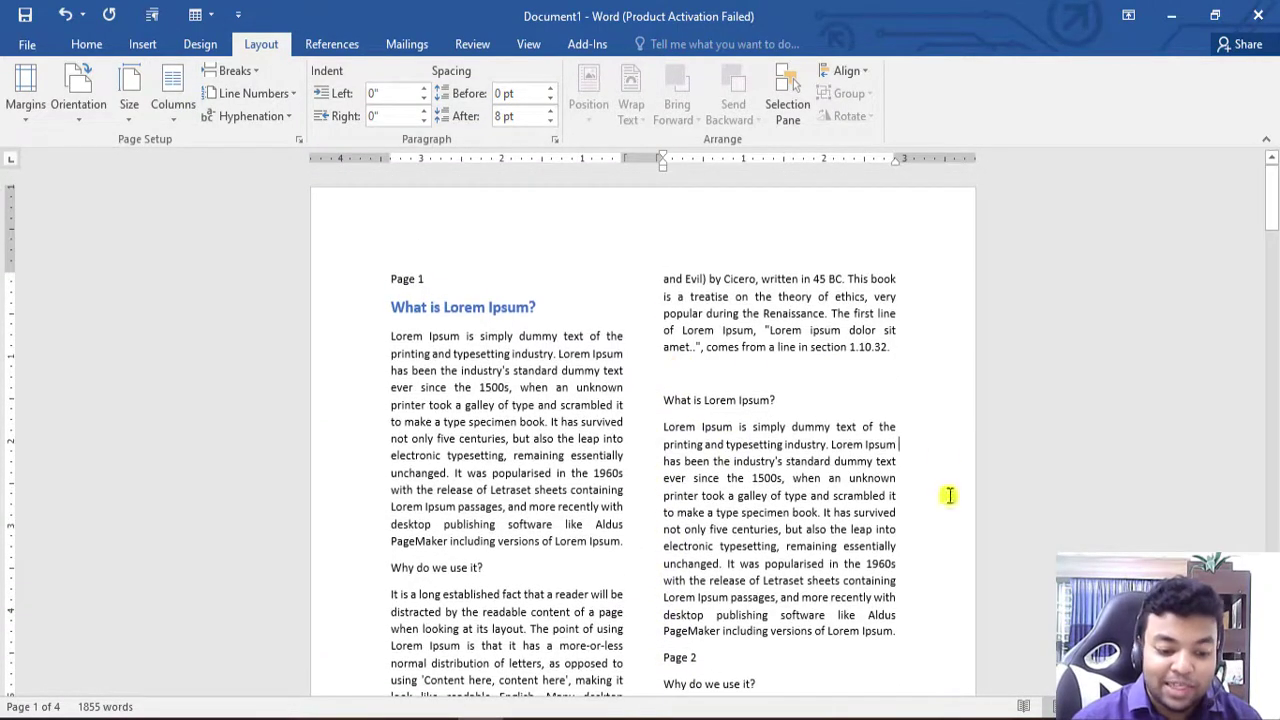
- Insert Wordpress.png from the Desktop folder on the empty line above the second 'What is Lorem Ipsum?'
{"action": "left_click", "coordinate": [764, 372]}
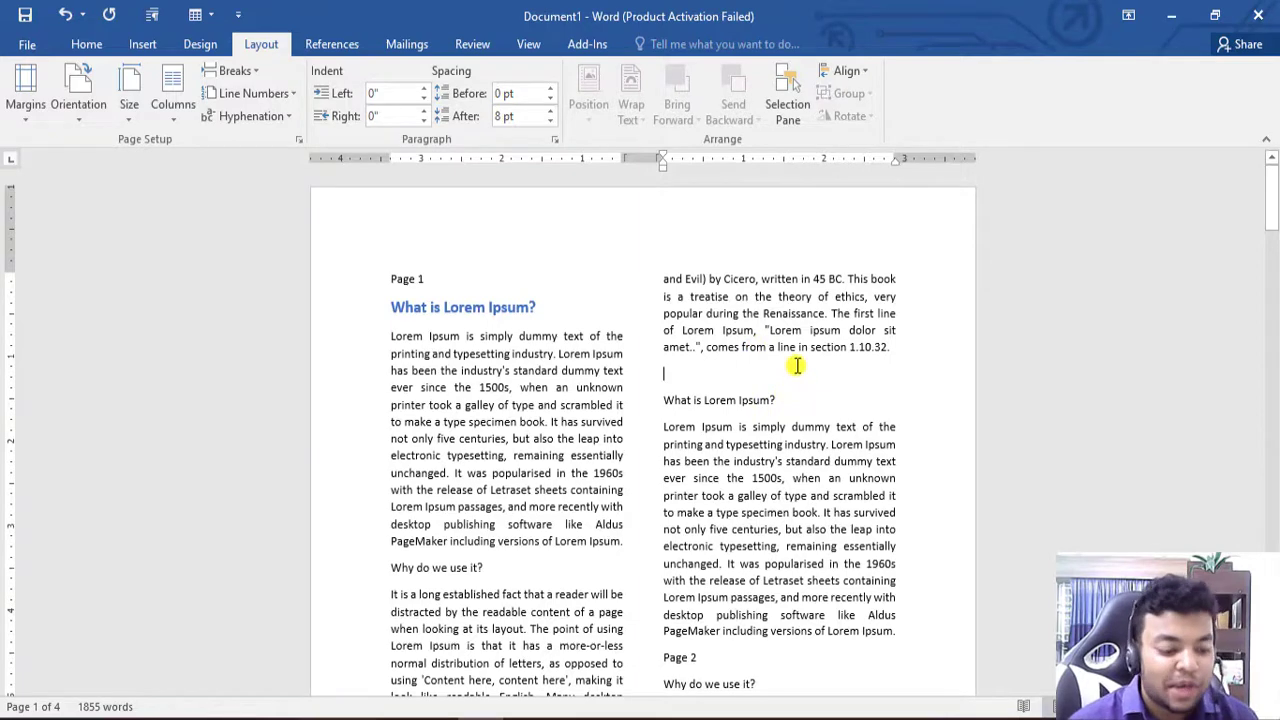
{"action": "left_click", "coordinate": [190, 44]}
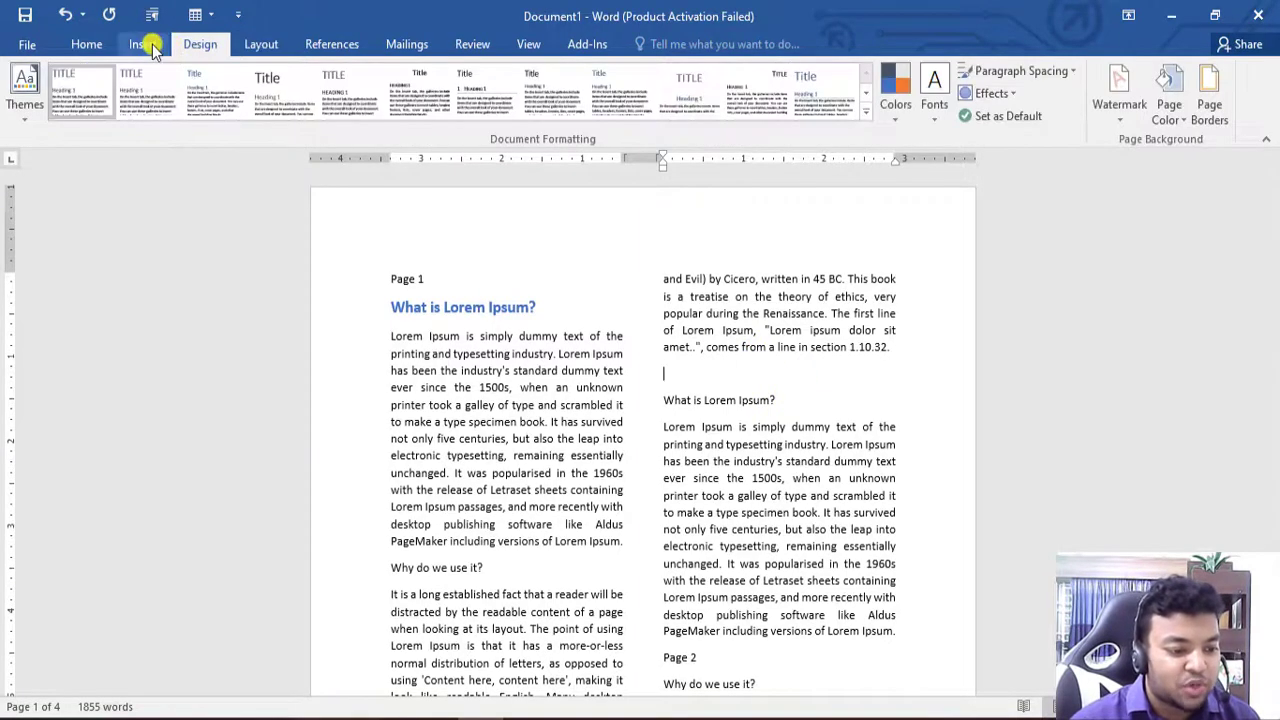
{"action": "left_click", "coordinate": [151, 44]}
{"action": "left_click", "coordinate": [173, 104]}
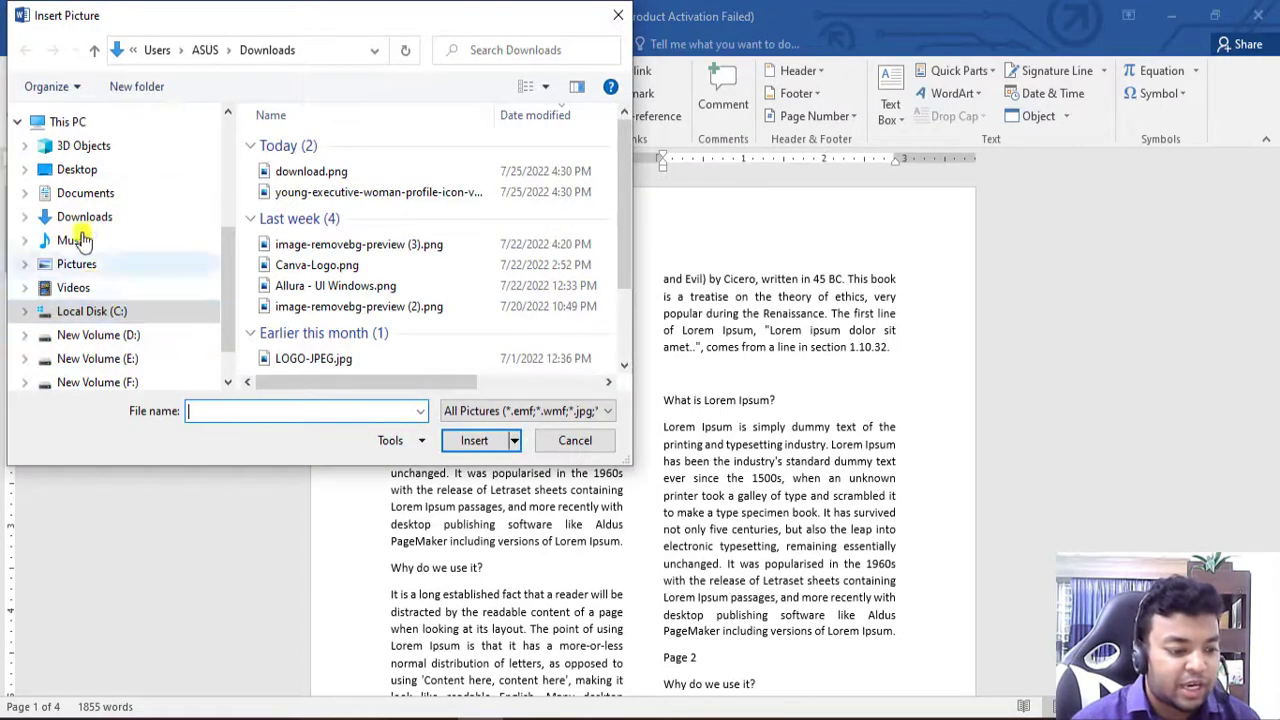
{"action": "left_click", "coordinate": [80, 174]}
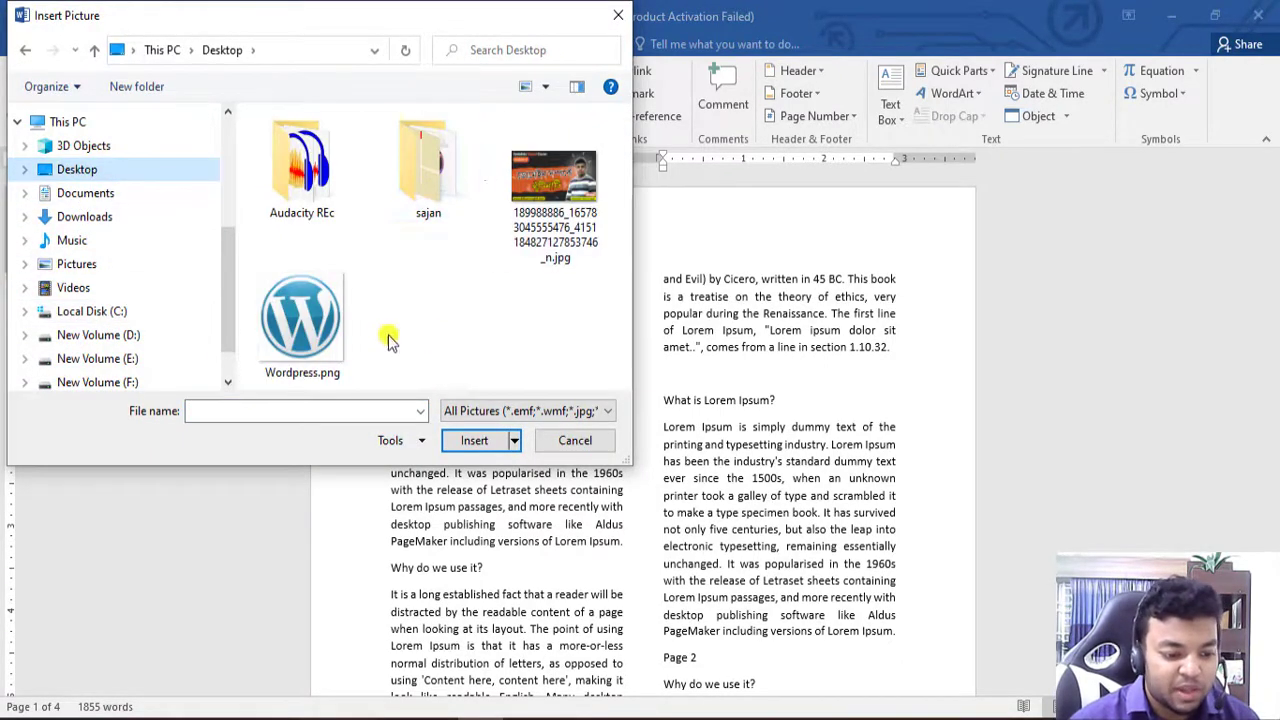
{"action": "double_click", "coordinate": [305, 330]}
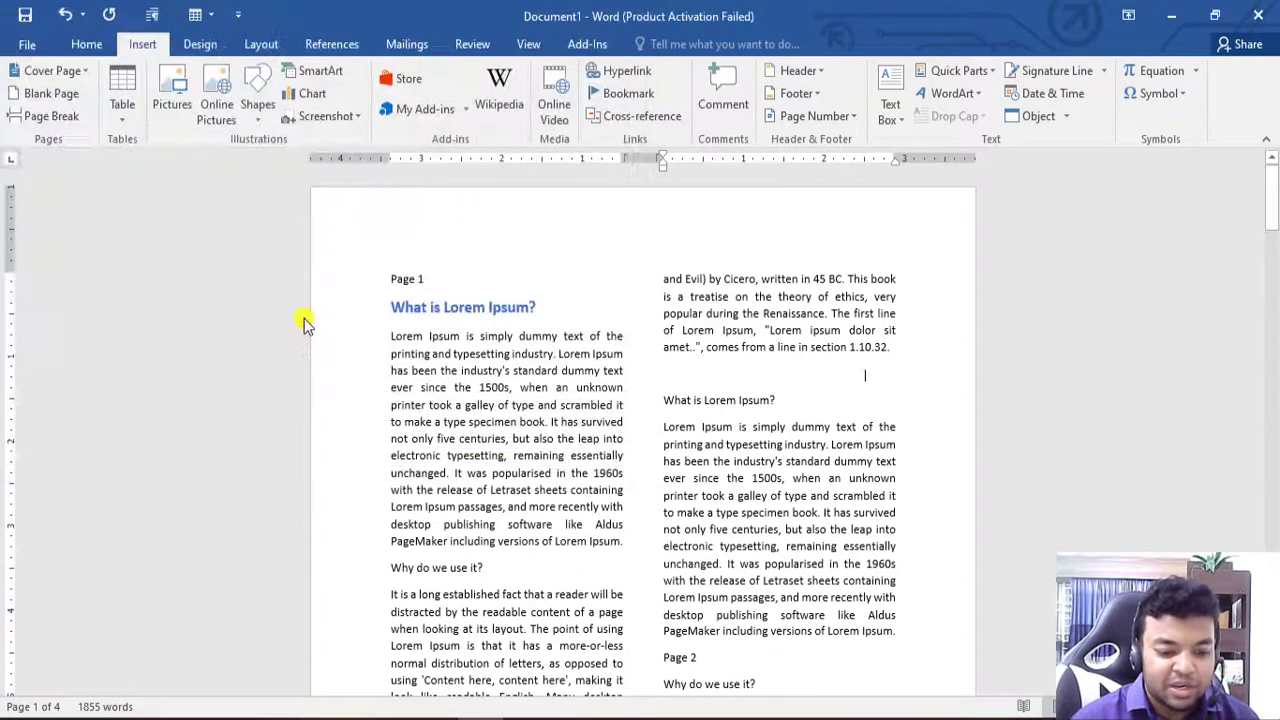
- Select the WordPress logo and try dragging it to a new spot
{"action": "left_click", "coordinate": [930, 488]}
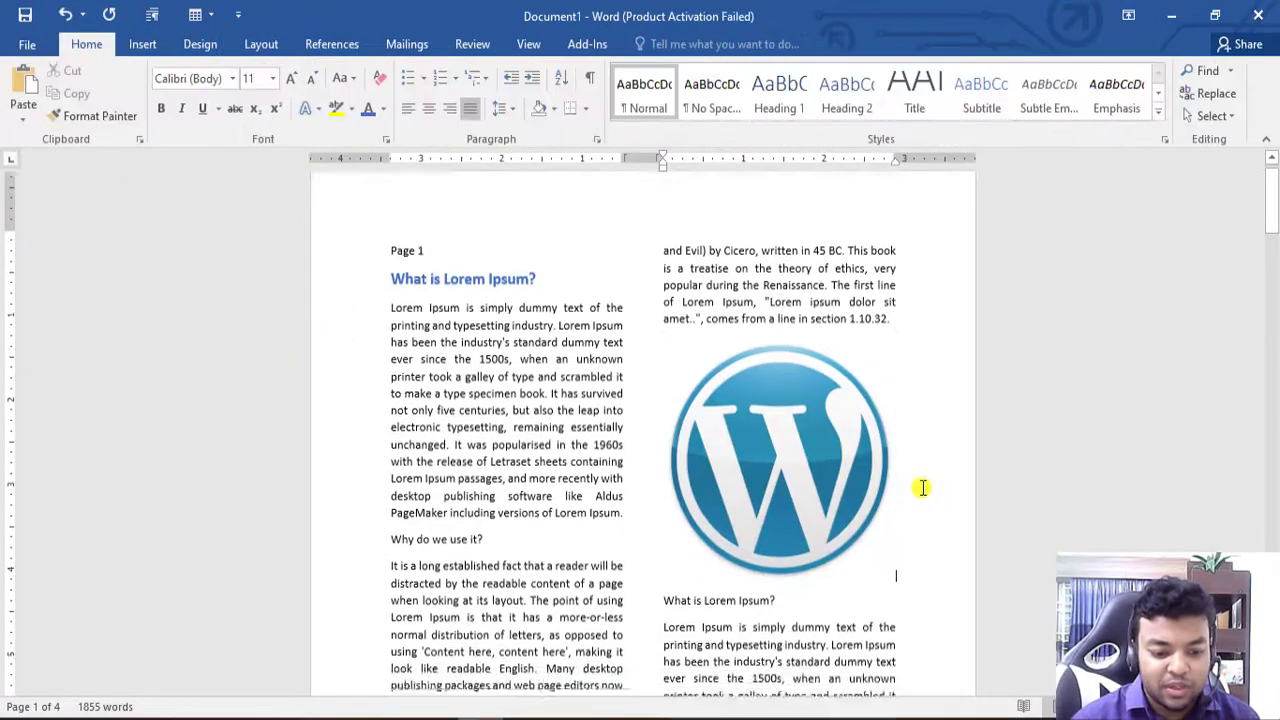
{"action": "scroll", "coordinate": [914, 484], "scroll_direction": "down", "scroll_amount": 3, "text": "ctrl"}
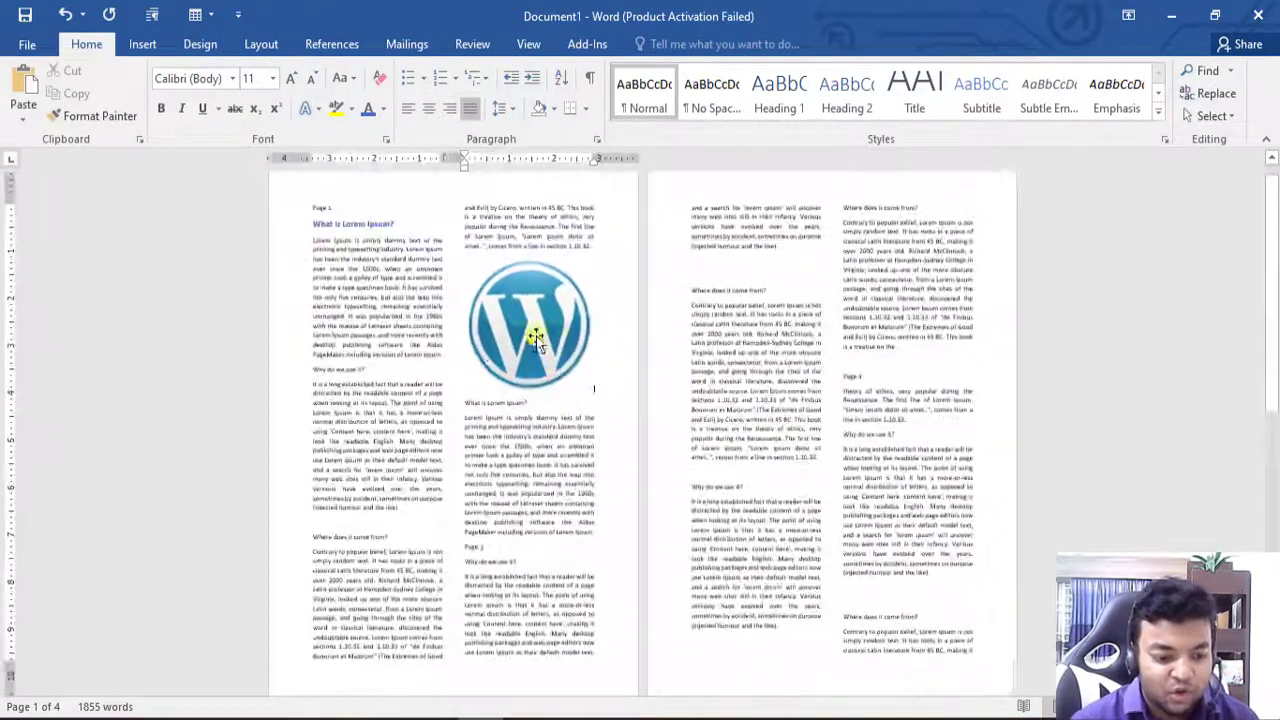
{"action": "left_click", "coordinate": [528, 335]}
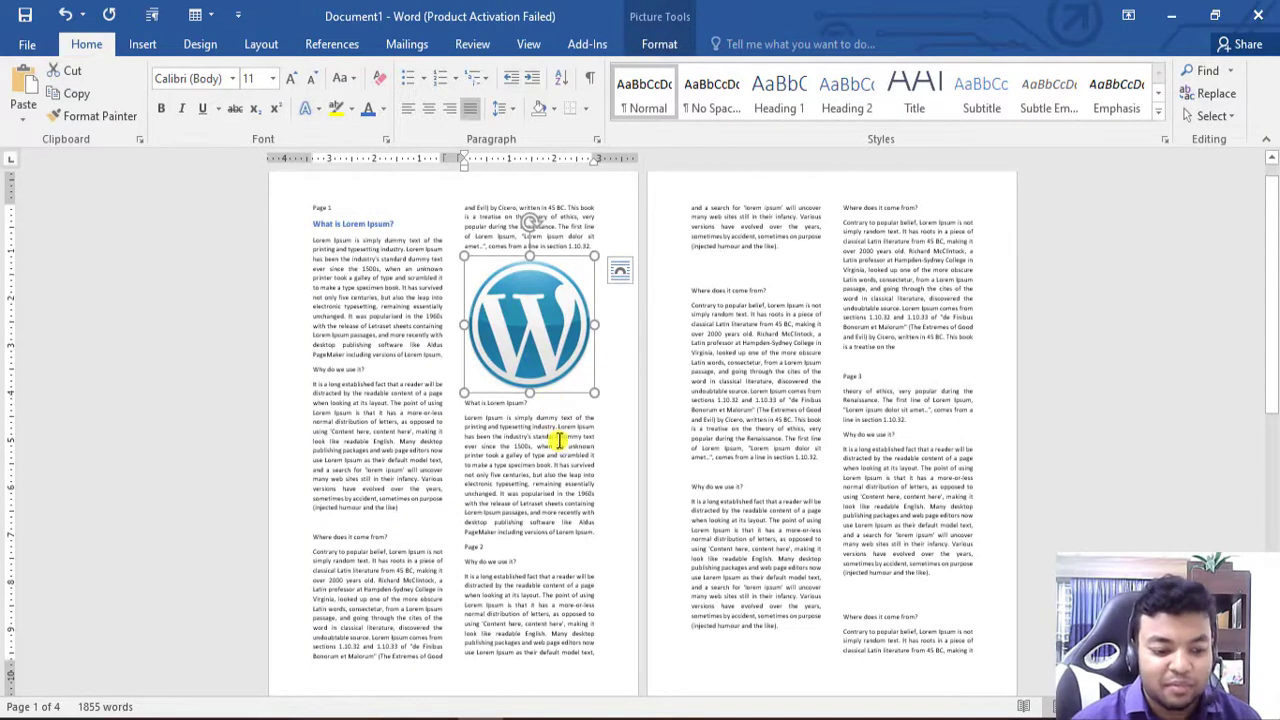
{"action": "left_click", "coordinate": [558, 440]}
{"action": "left_click", "coordinate": [548, 343]}
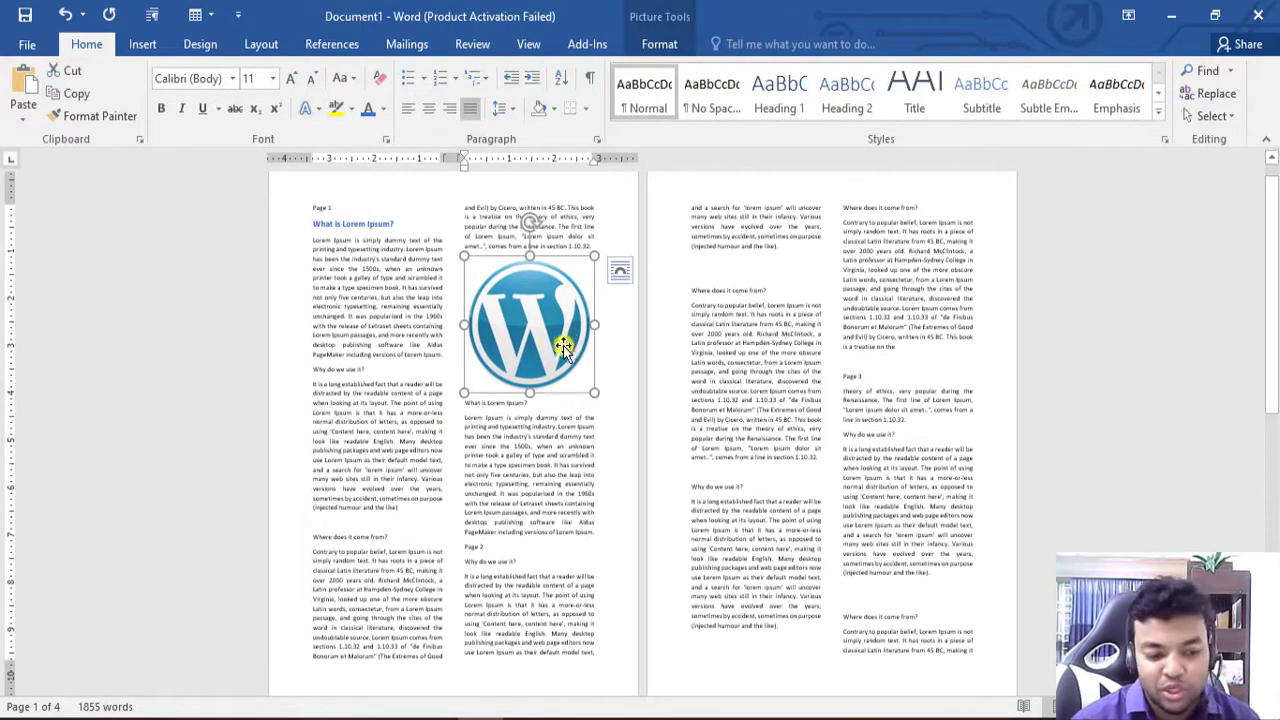
{"action": "left_click_drag", "start_coordinate": [563, 345], "coordinate": [530, 340]}
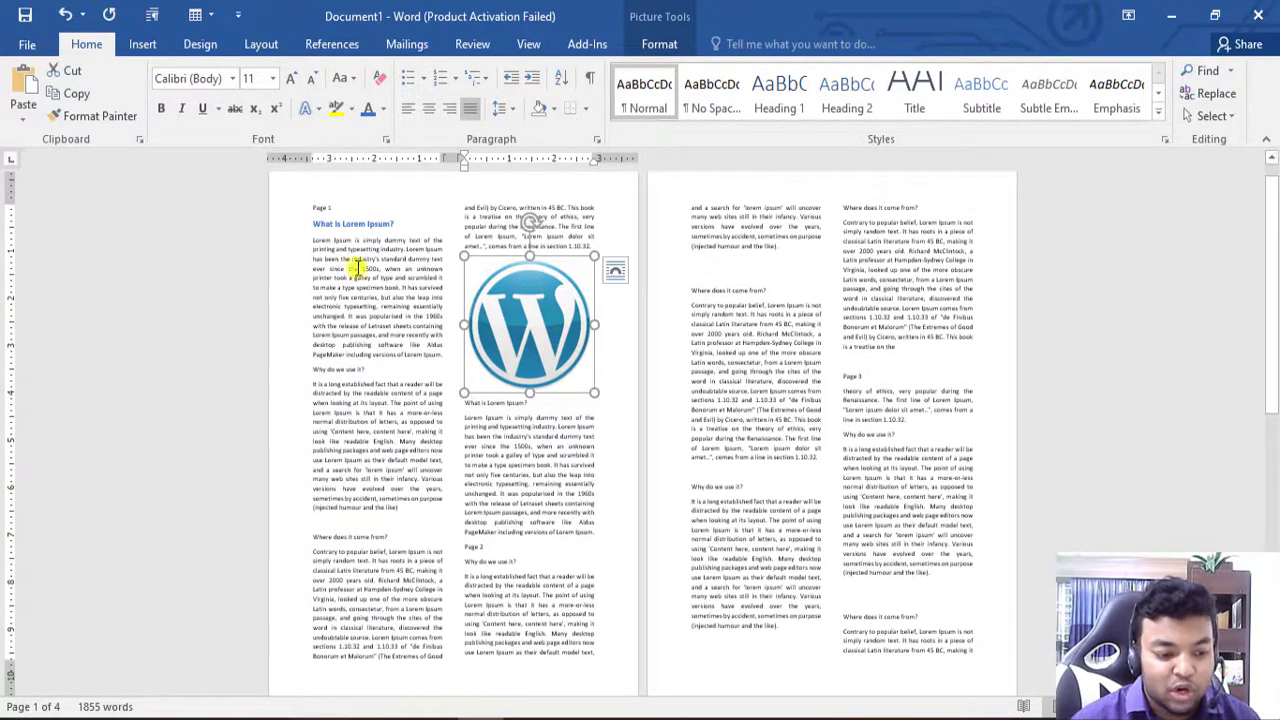
- Bring up the Layout Options menu for the selected WordPress logo
{"action": "double_click", "coordinate": [535, 325]}
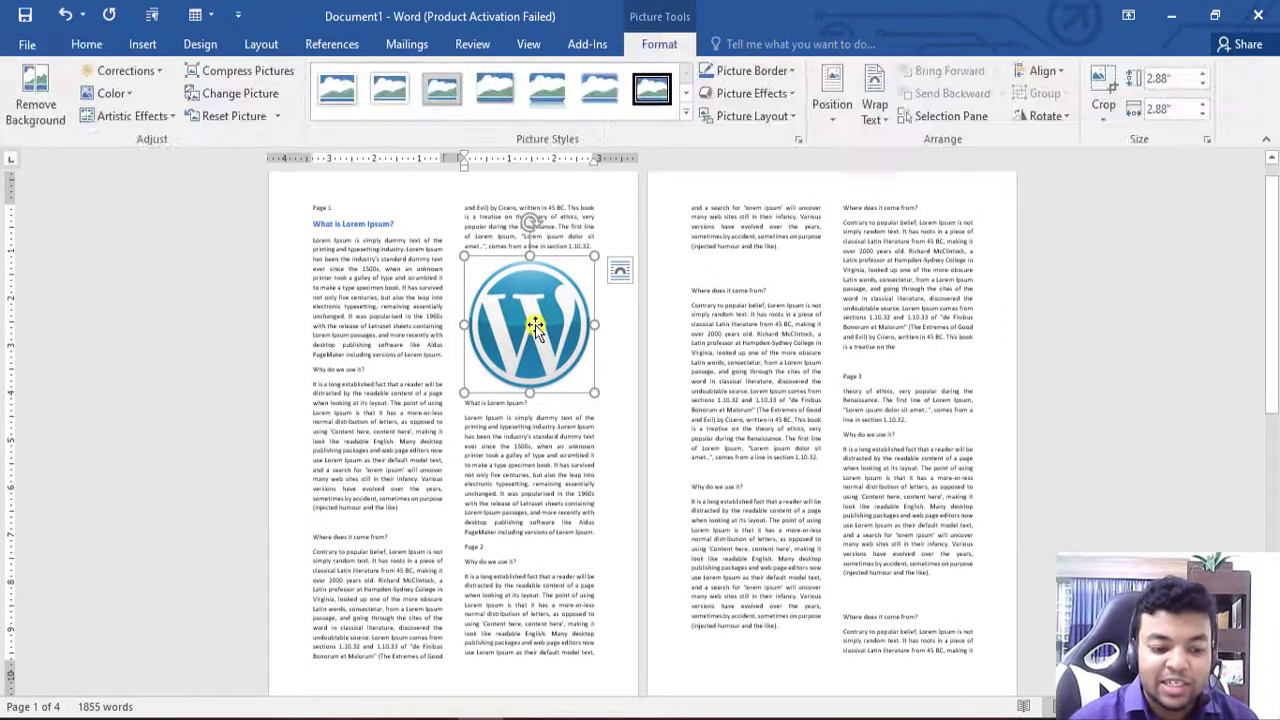
{"action": "left_click", "coordinate": [822, 418]}
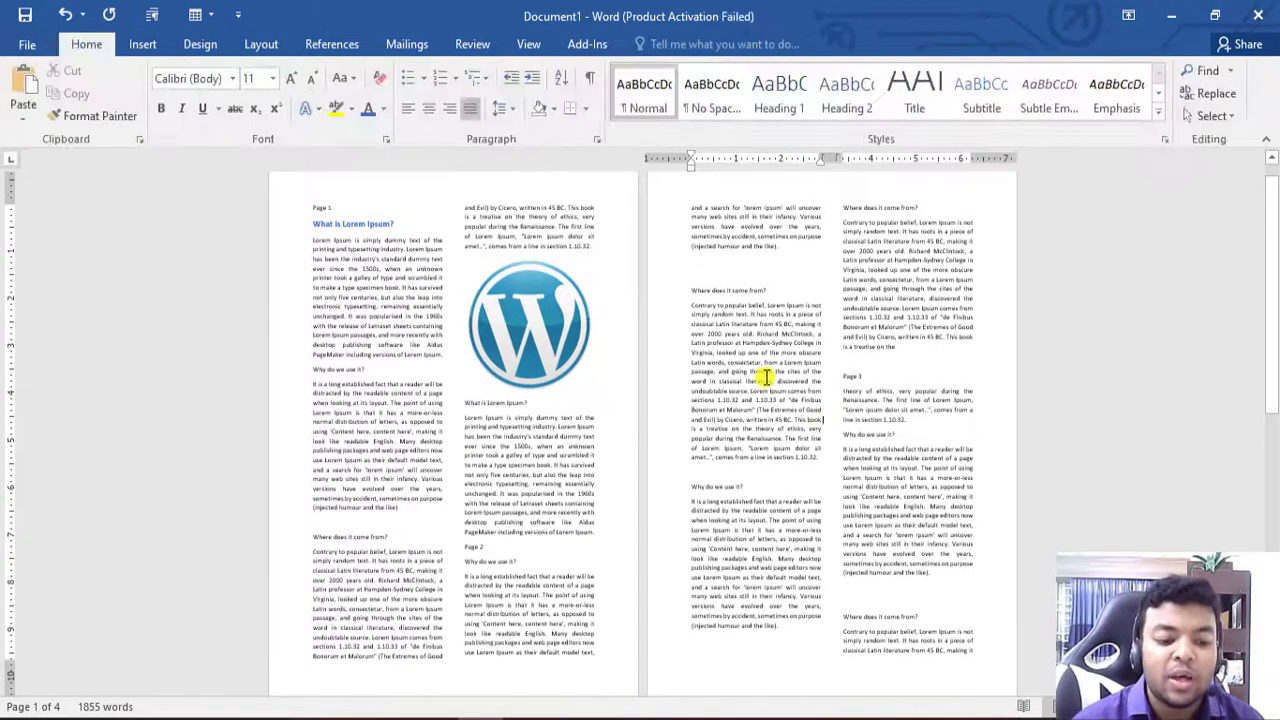
{"action": "double_click", "coordinate": [565, 322]}
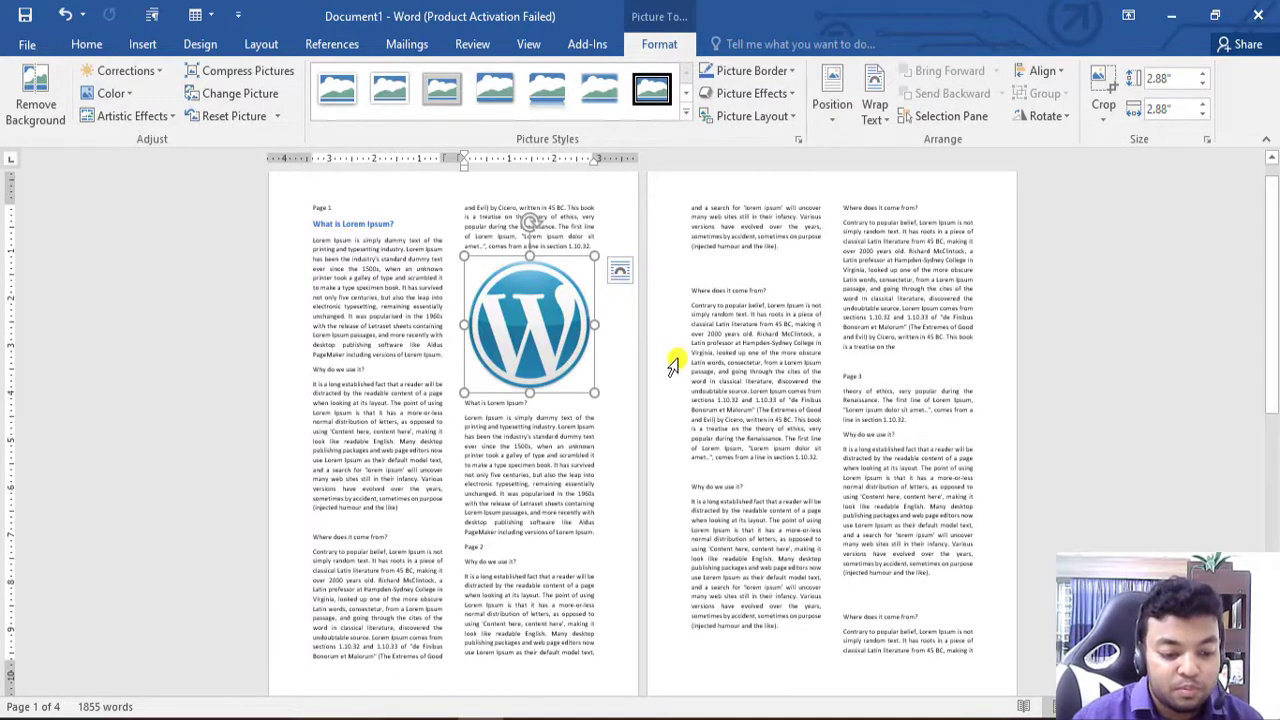
{"action": "left_click", "coordinate": [677, 361]}
{"action": "left_click", "coordinate": [540, 308]}
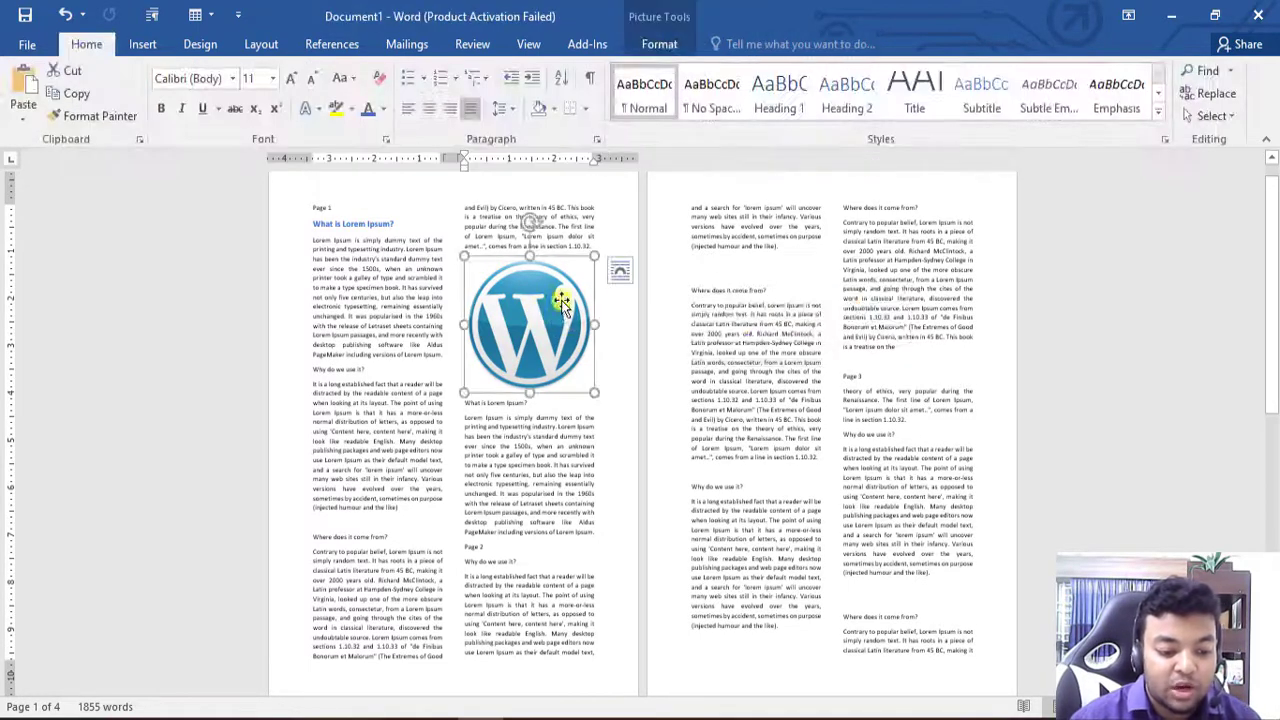
{"action": "left_click", "coordinate": [617, 272]}
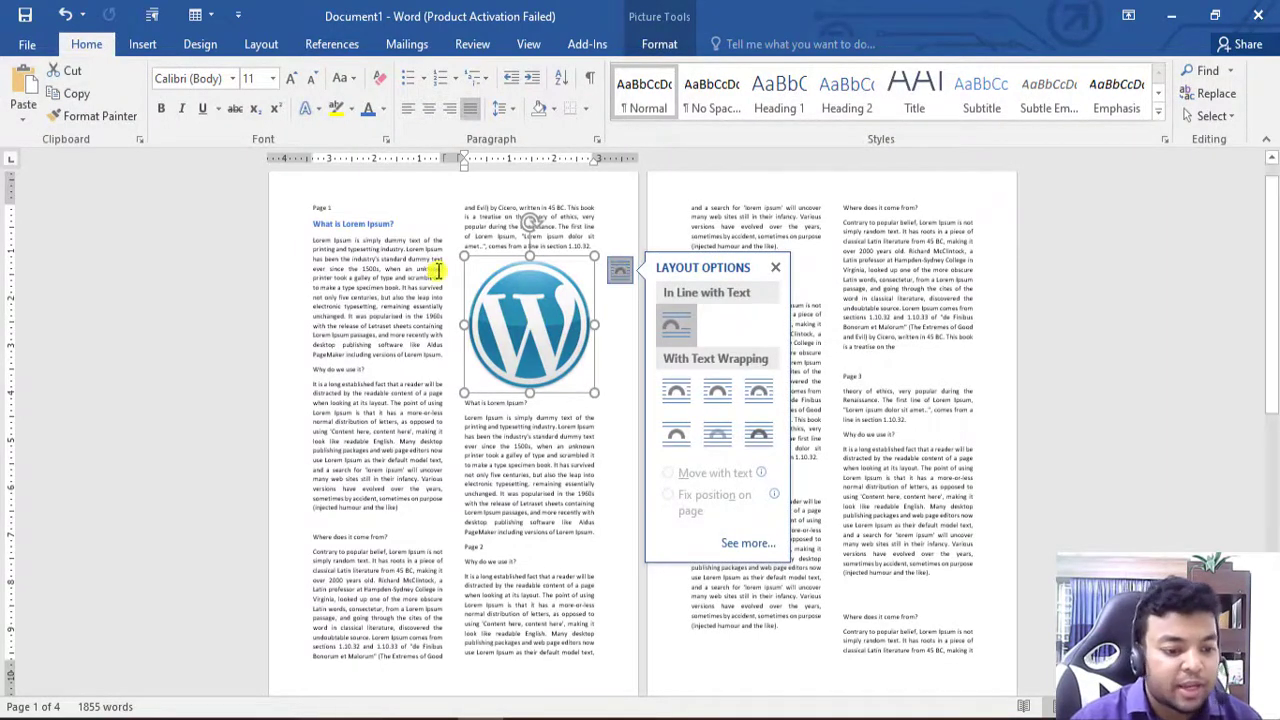
- Set the WordPress logo's text wrapping to Tight from Layout > Wrap Text
{"action": "left_click", "coordinate": [470, 44]}
{"action": "left_click", "coordinate": [529, 44]}
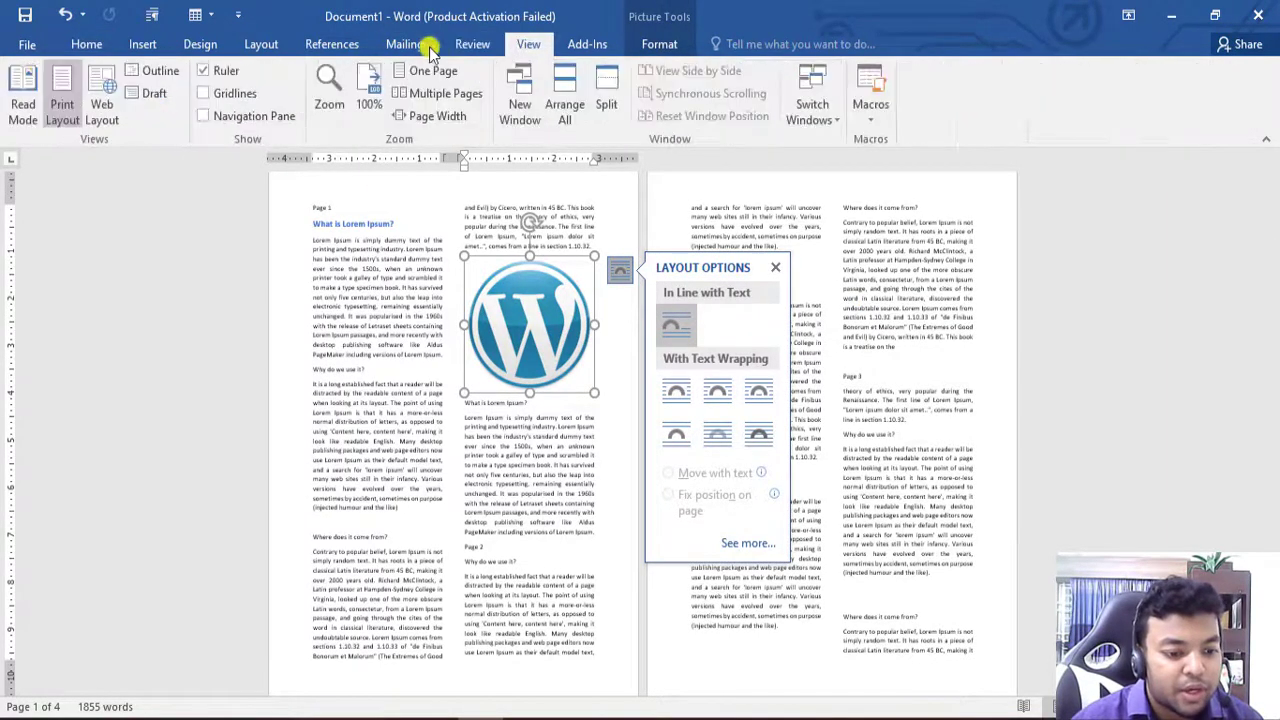
{"action": "left_click", "coordinate": [400, 44]}
{"action": "left_click", "coordinate": [343, 44]}
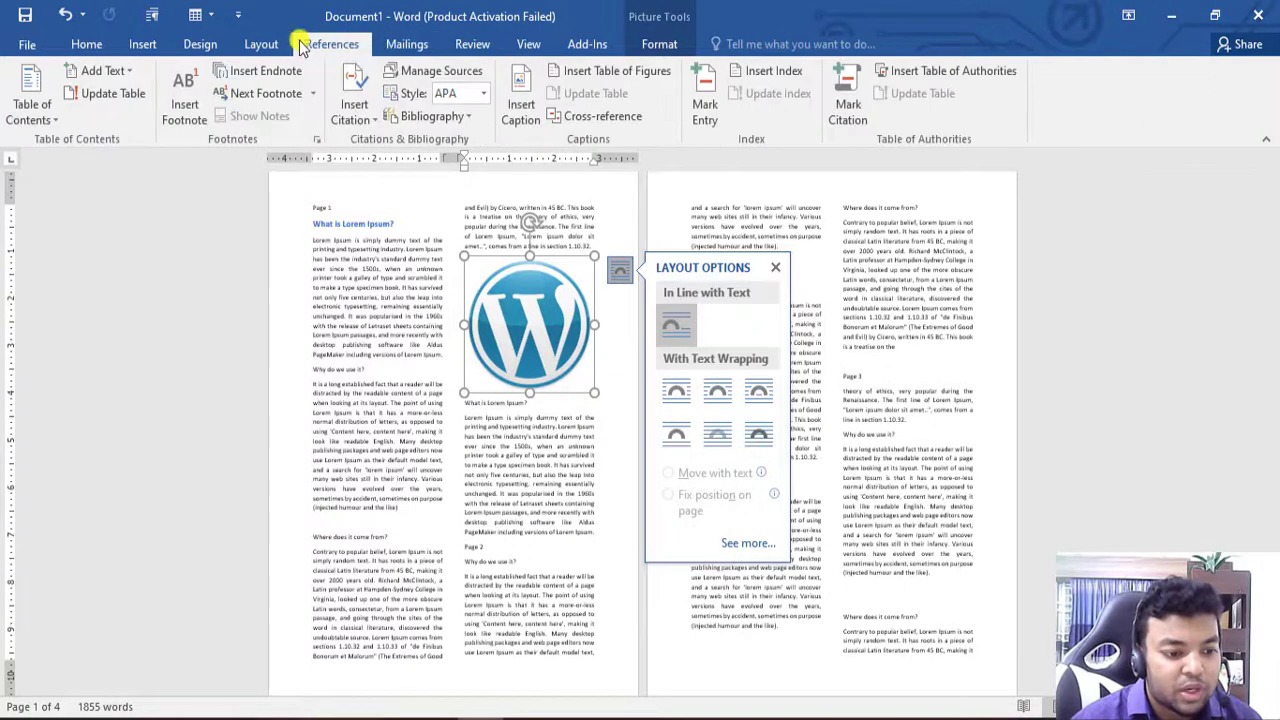
{"action": "left_click", "coordinate": [258, 46]}
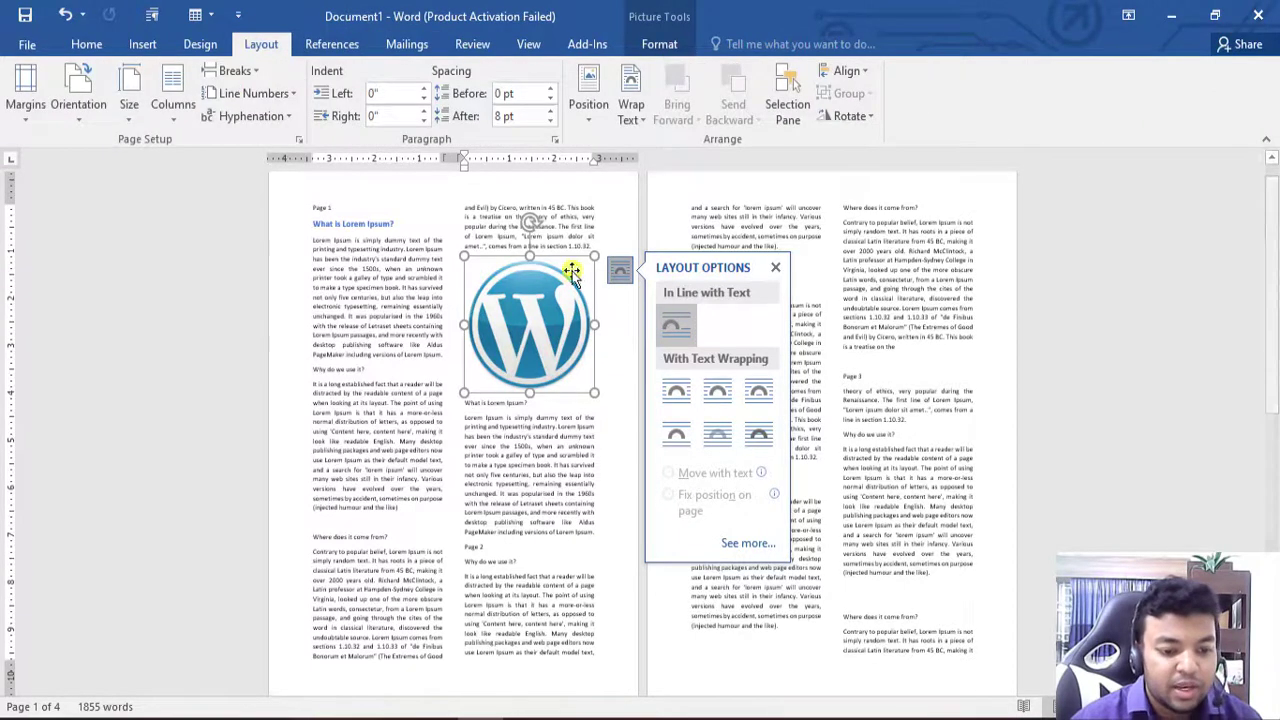
{"action": "left_click", "coordinate": [596, 115]}
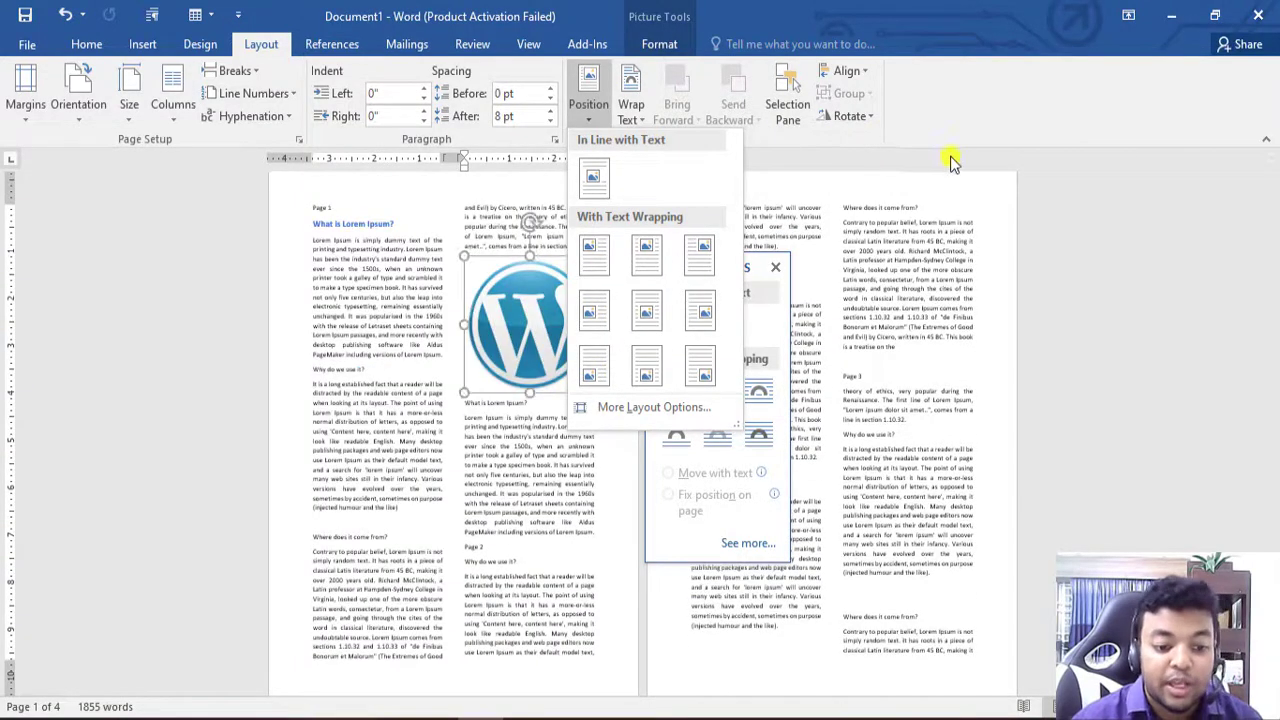
{"action": "left_click", "coordinate": [623, 110]}
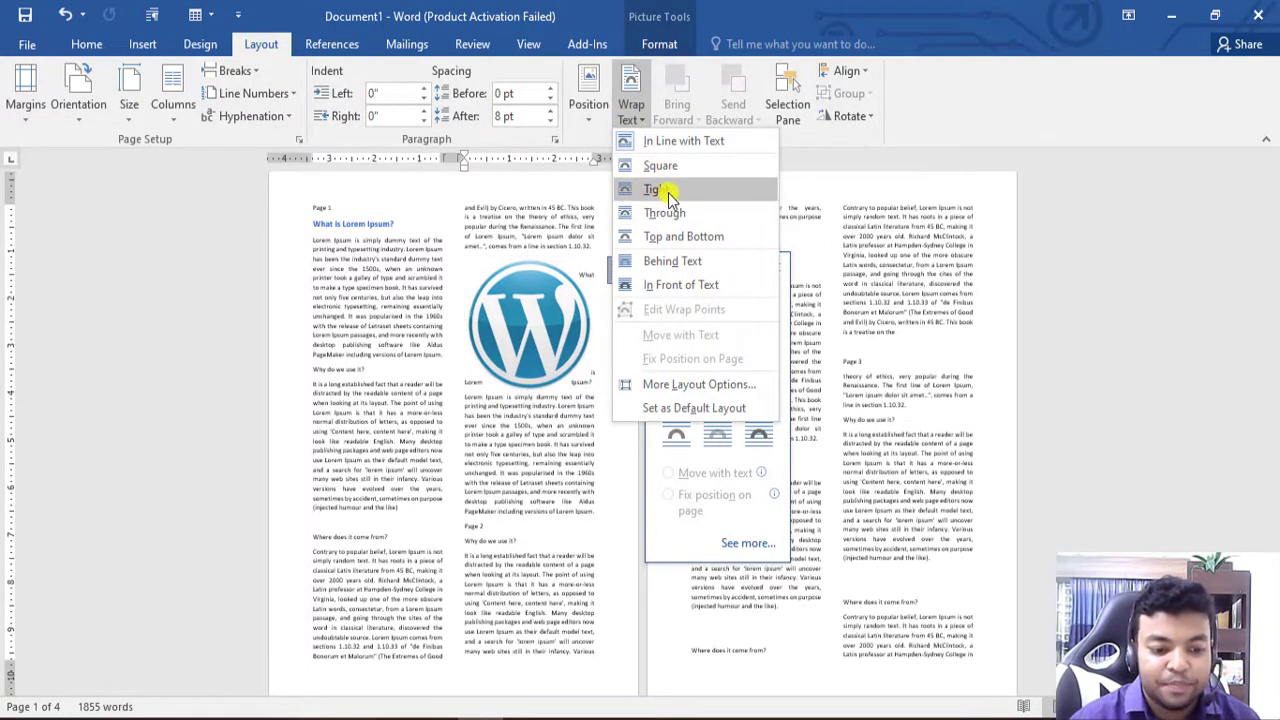
{"action": "left_click", "coordinate": [651, 189]}
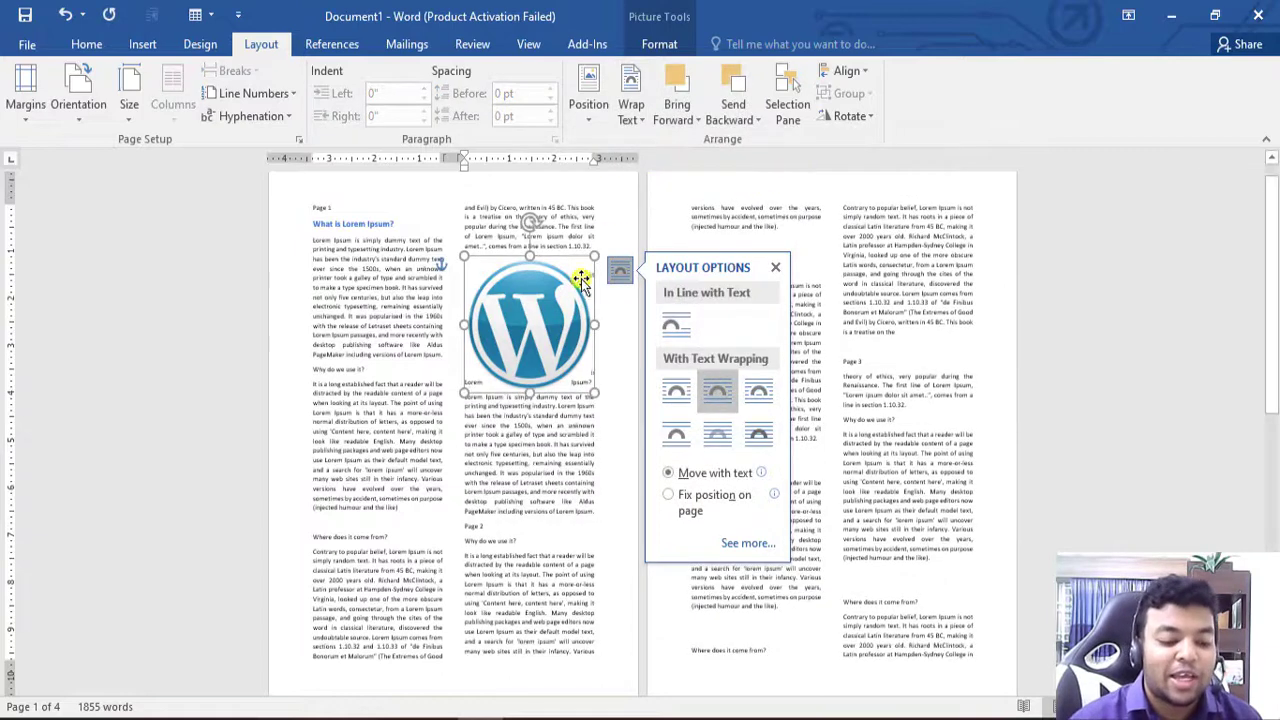
- Drag the WordPress logo down into the gap between the two columns
{"action": "left_click_drag", "start_coordinate": [550, 300], "coordinate": [481, 377]}
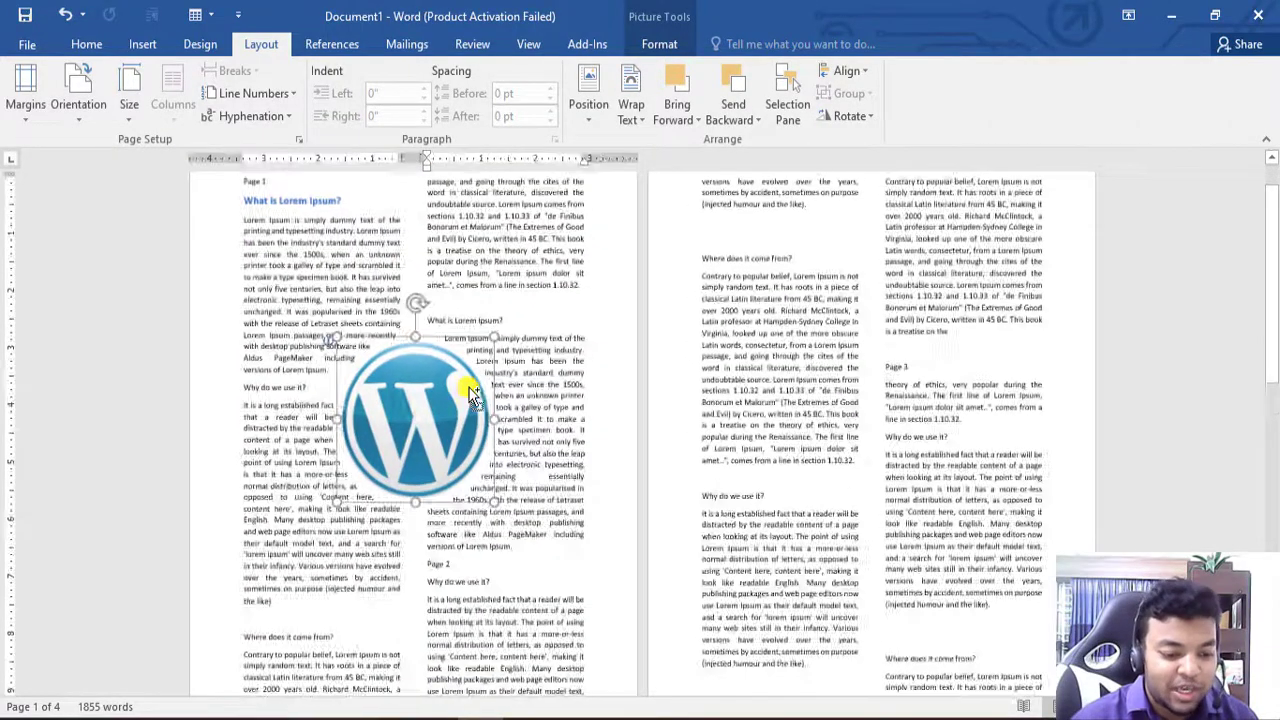
{"action": "left_click_drag", "start_coordinate": [479, 378], "coordinate": [470, 380]}
{"action": "scroll", "coordinate": [470, 380], "scroll_direction": "up", "scroll_amount": 1}
{"action": "scroll", "coordinate": [472, 375], "scroll_direction": "up", "scroll_amount": 1}
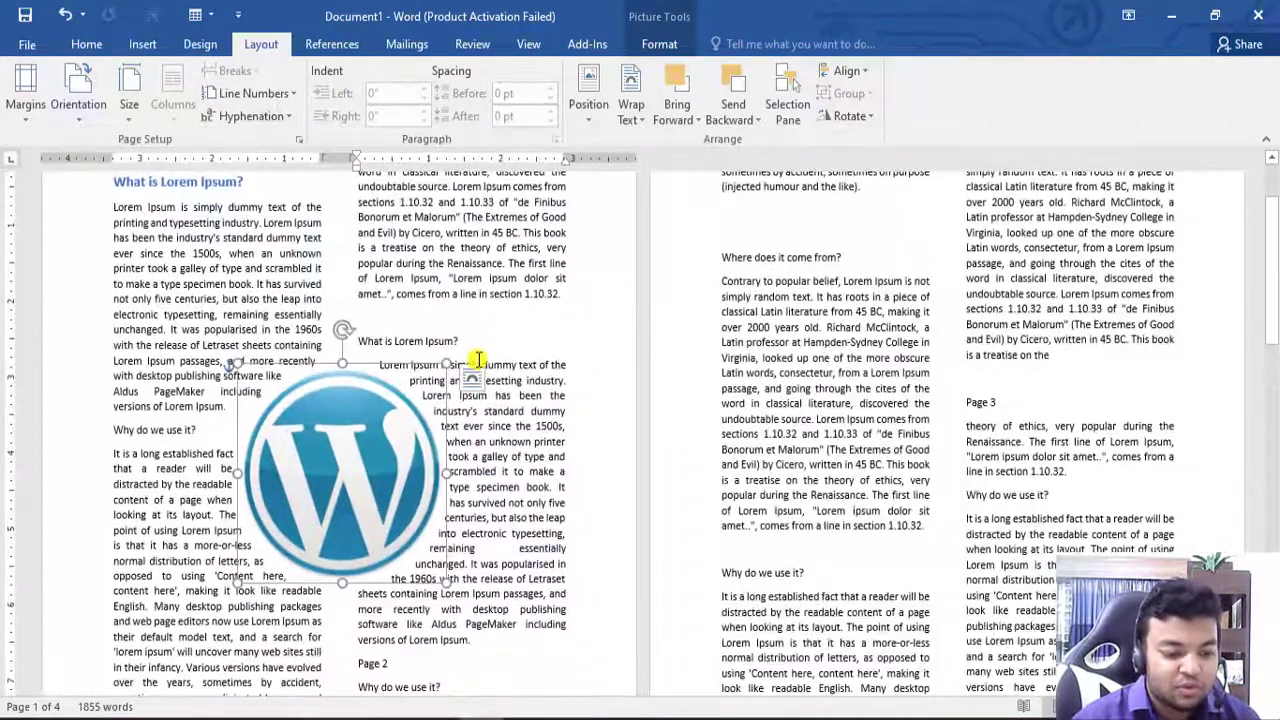
{"action": "scroll", "coordinate": [478, 360], "scroll_direction": "up", "scroll_amount": 1}
{"action": "scroll", "coordinate": [686, 437], "scroll_direction": "down", "scroll_amount": 5}
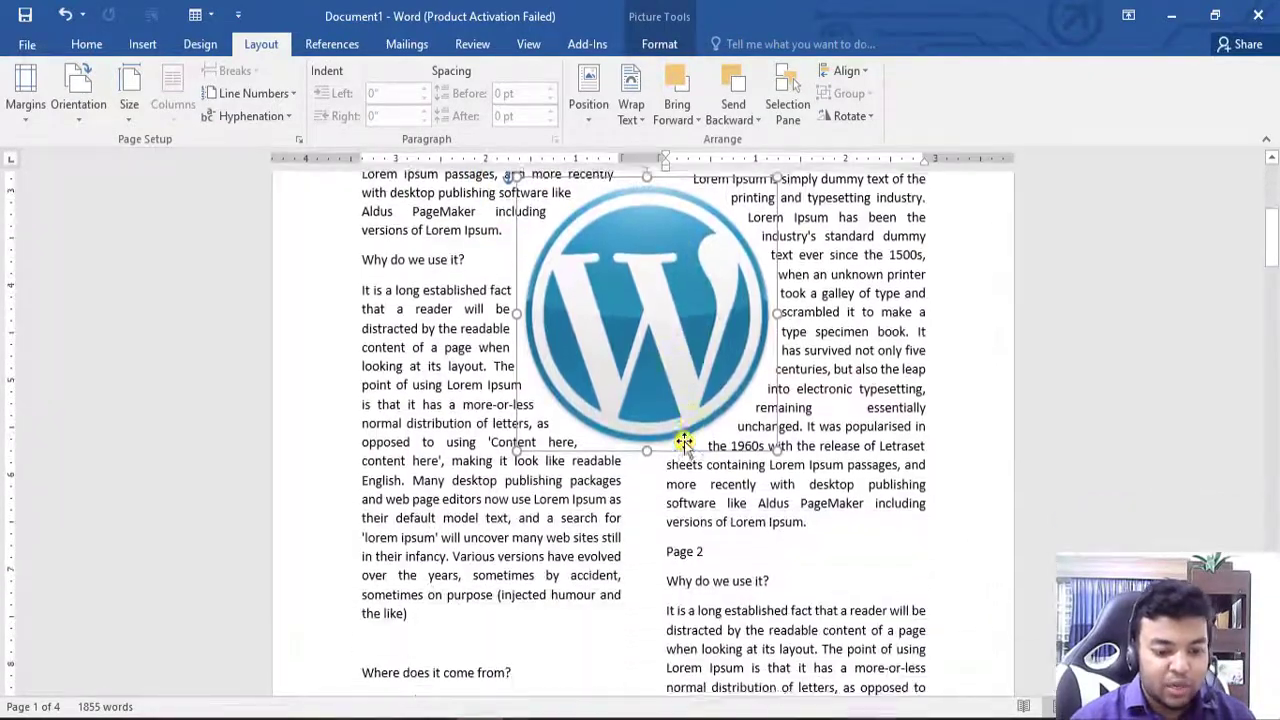
{"action": "scroll", "coordinate": [669, 341], "scroll_direction": "up", "scroll_amount": 3}
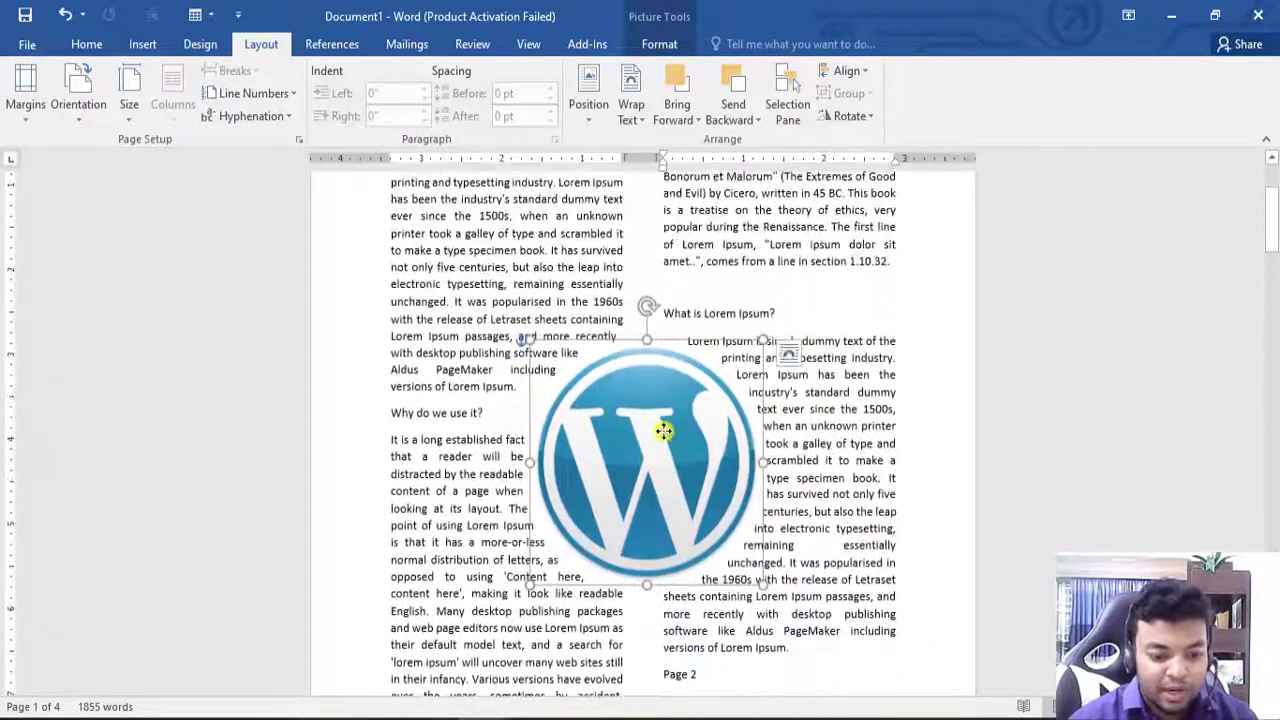
{"action": "left_click_drag", "start_coordinate": [661, 360], "coordinate": [667, 451]}
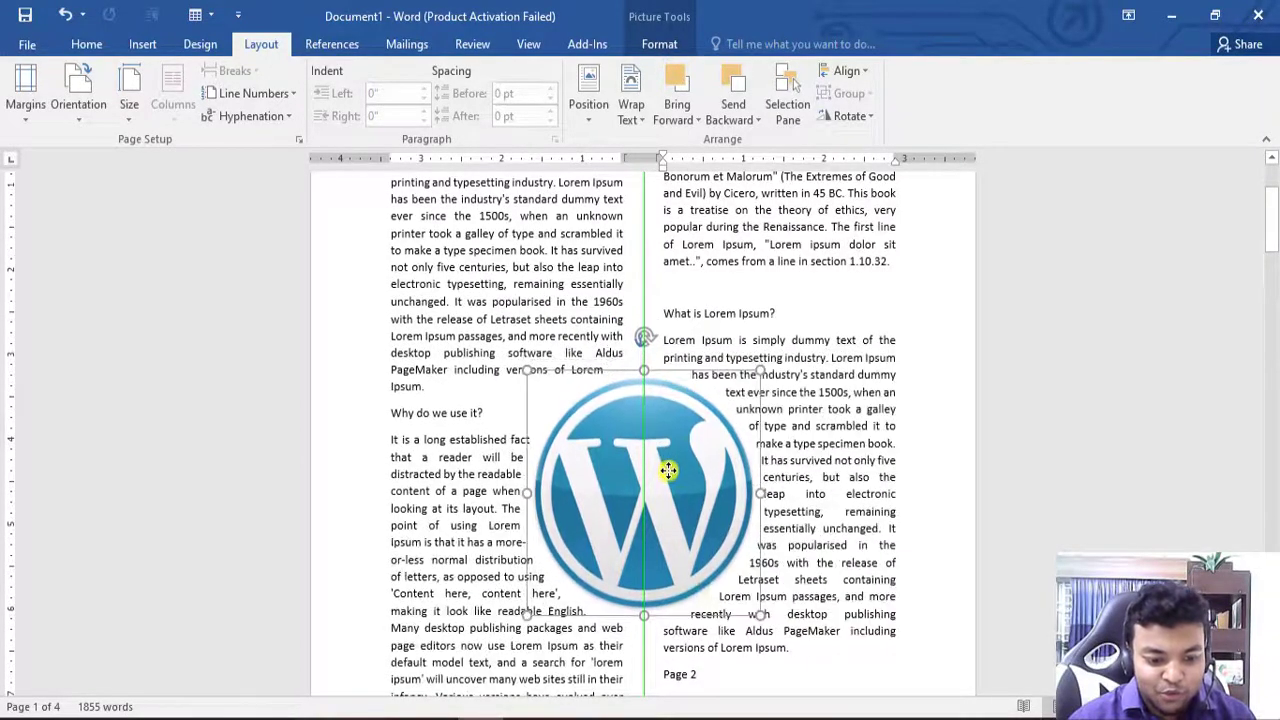
{"action": "left_click_drag", "start_coordinate": [667, 451], "coordinate": [670, 475]}
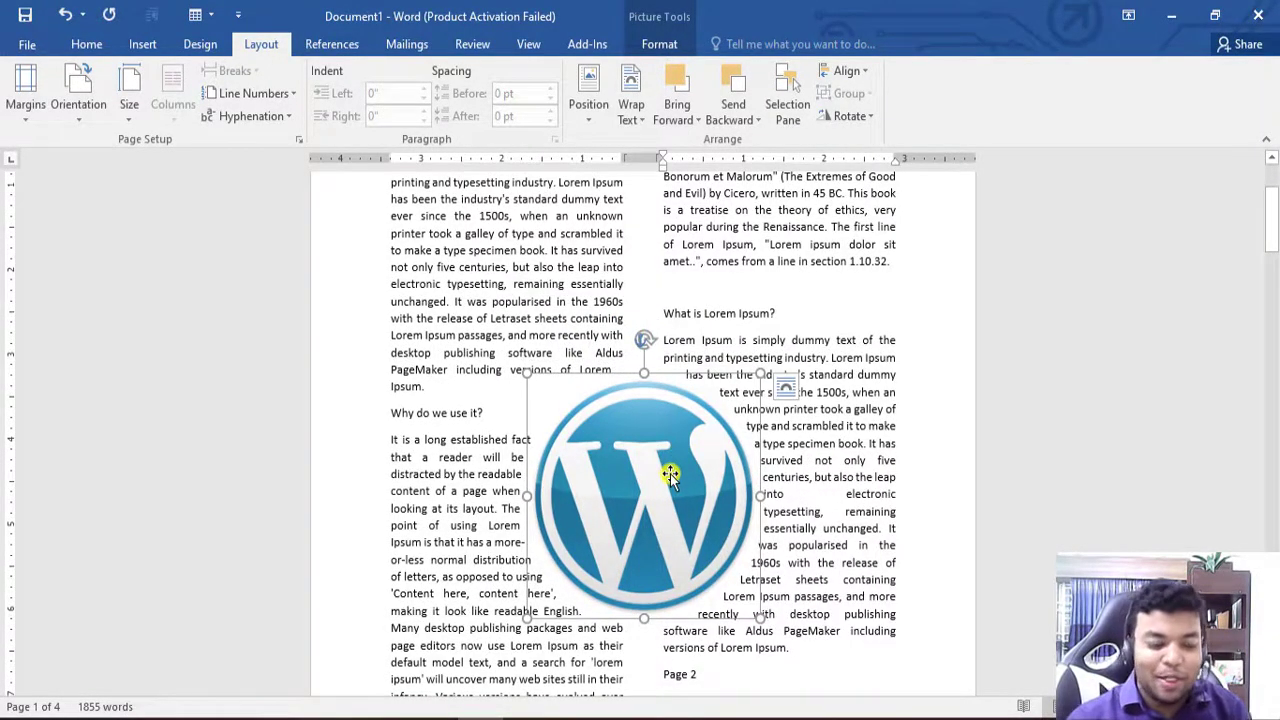
{"action": "left_click", "coordinate": [953, 461]}
- Fine-tune the logo's position on page 1, then deselect it to review the wrapping
{"action": "left_click_drag", "start_coordinate": [645, 487], "coordinate": [665, 417]}
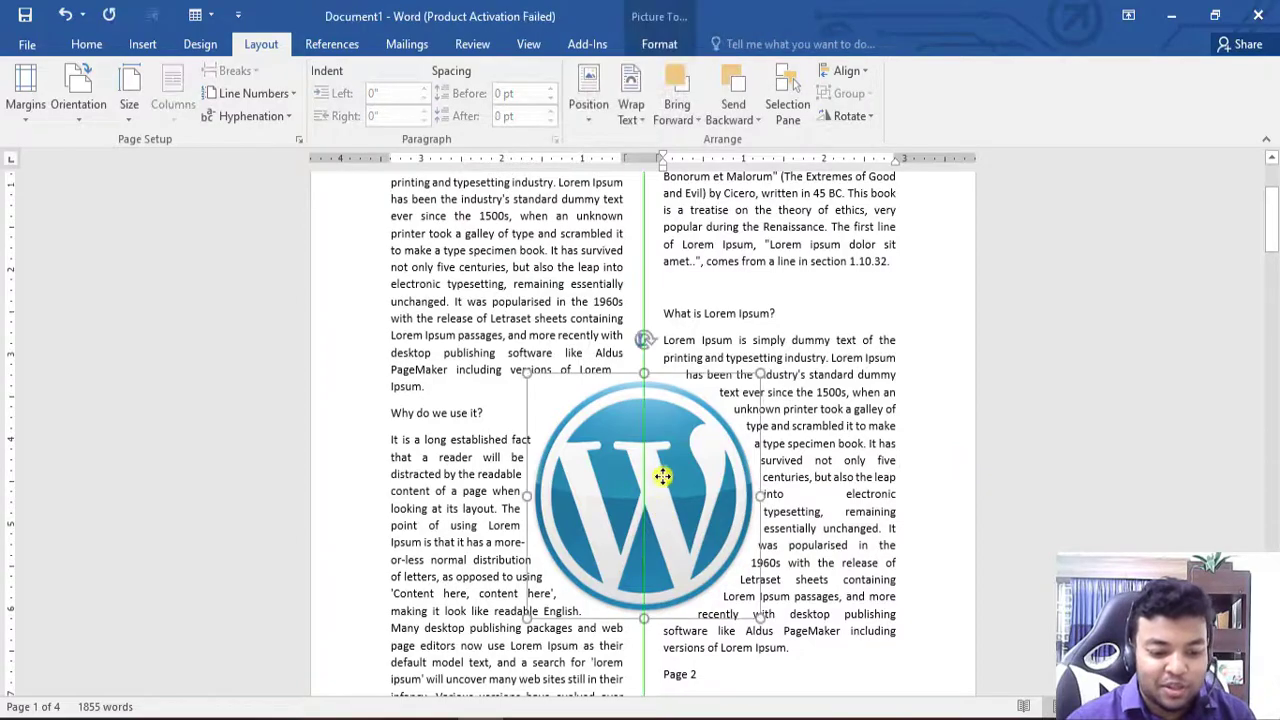
{"action": "scroll", "coordinate": [665, 417], "scroll_direction": "down", "scroll_amount": 5, "text": "ctrl"}
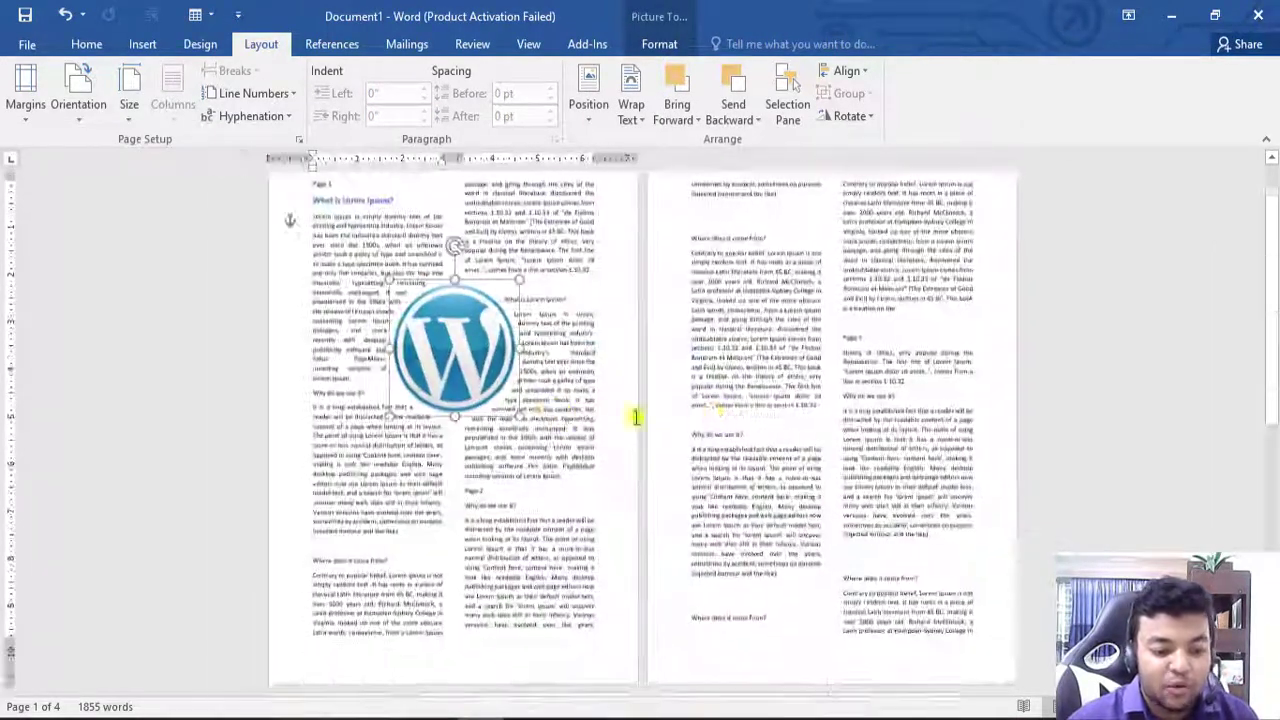
{"action": "scroll", "coordinate": [534, 404], "scroll_direction": "up", "scroll_amount": 3, "text": "ctrl"}
{"action": "scroll", "coordinate": [538, 405], "scroll_direction": "up", "scroll_amount": 2}
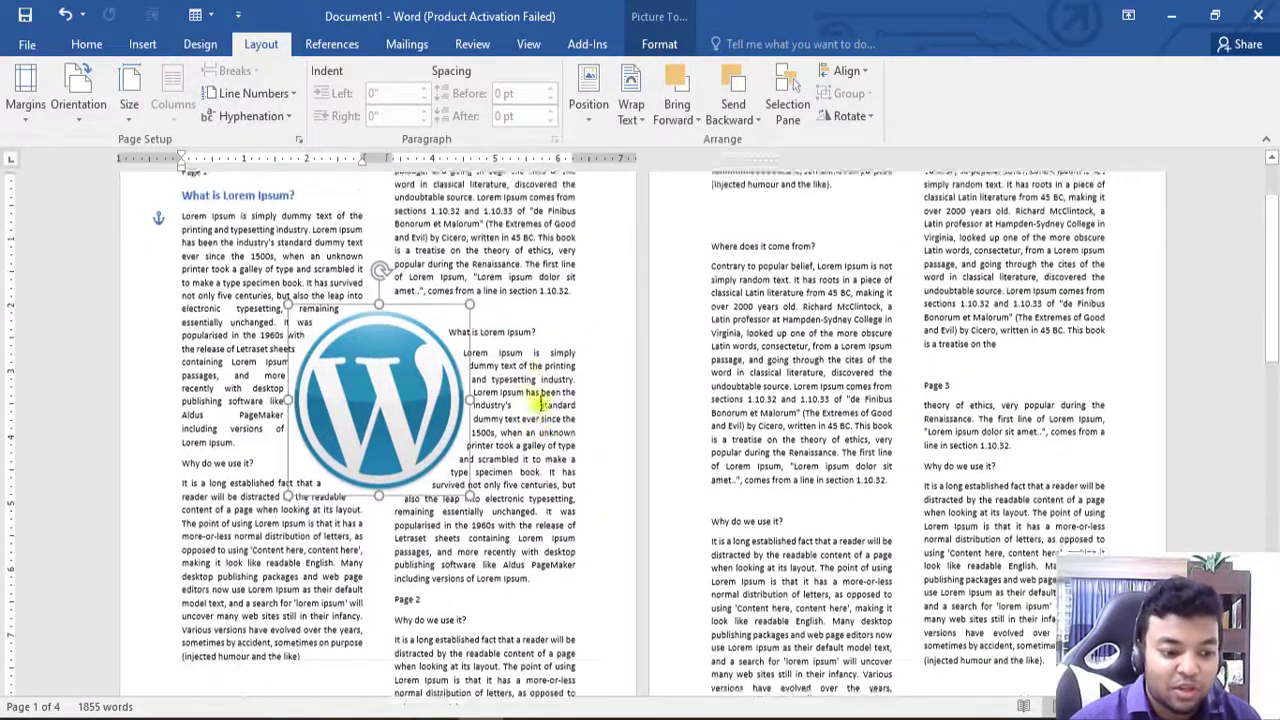
{"action": "scroll", "coordinate": [503, 400], "scroll_direction": "up", "scroll_amount": 1, "text": "ctrl"}
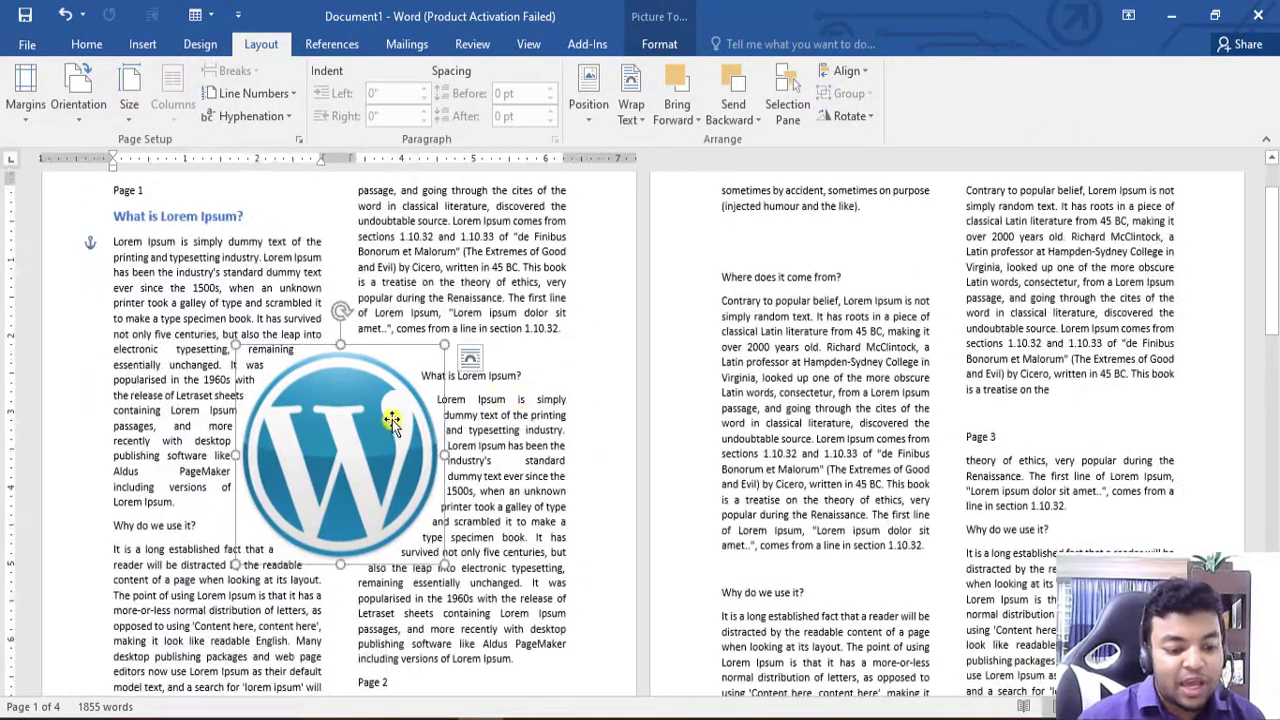
{"action": "mouse_move", "coordinate": [395, 418]}
{"action": "left_mouse_down"}
{"action": "mouse_move", "coordinate": [375, 307]}
{"action": "mouse_move", "coordinate": [409, 529]}
{"action": "left_mouse_up"}
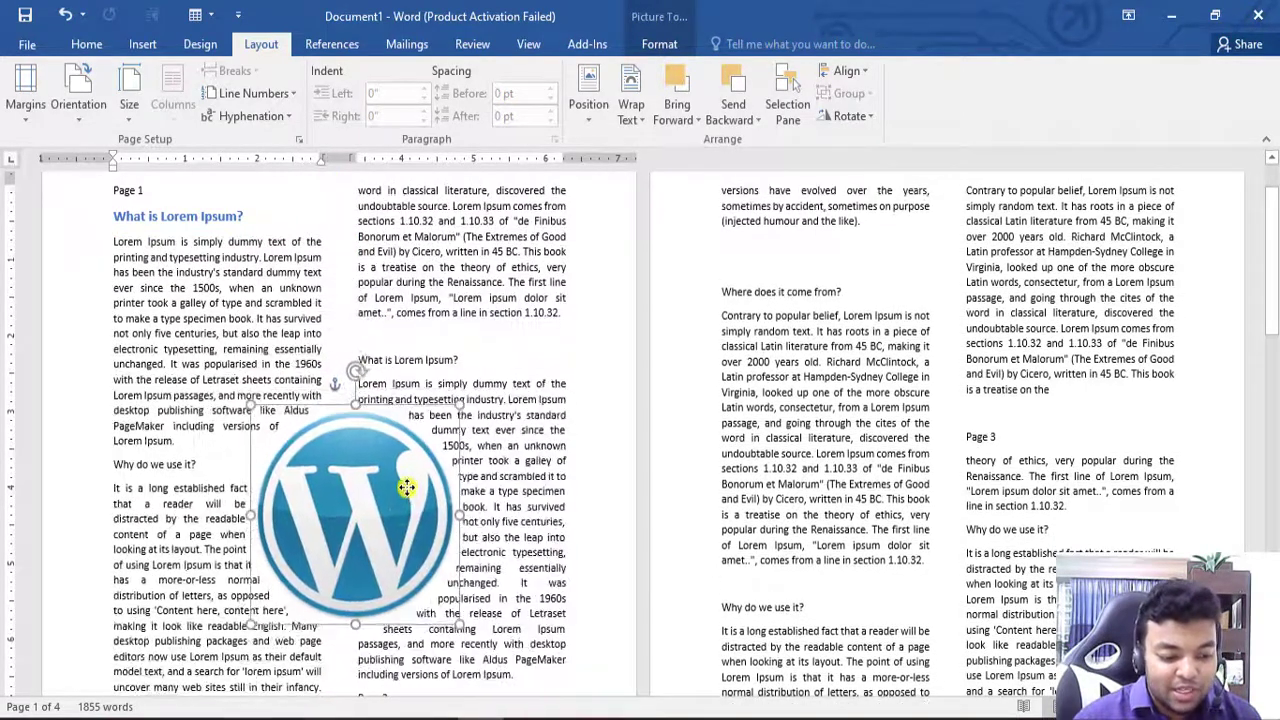
{"action": "left_click", "coordinate": [482, 358]}
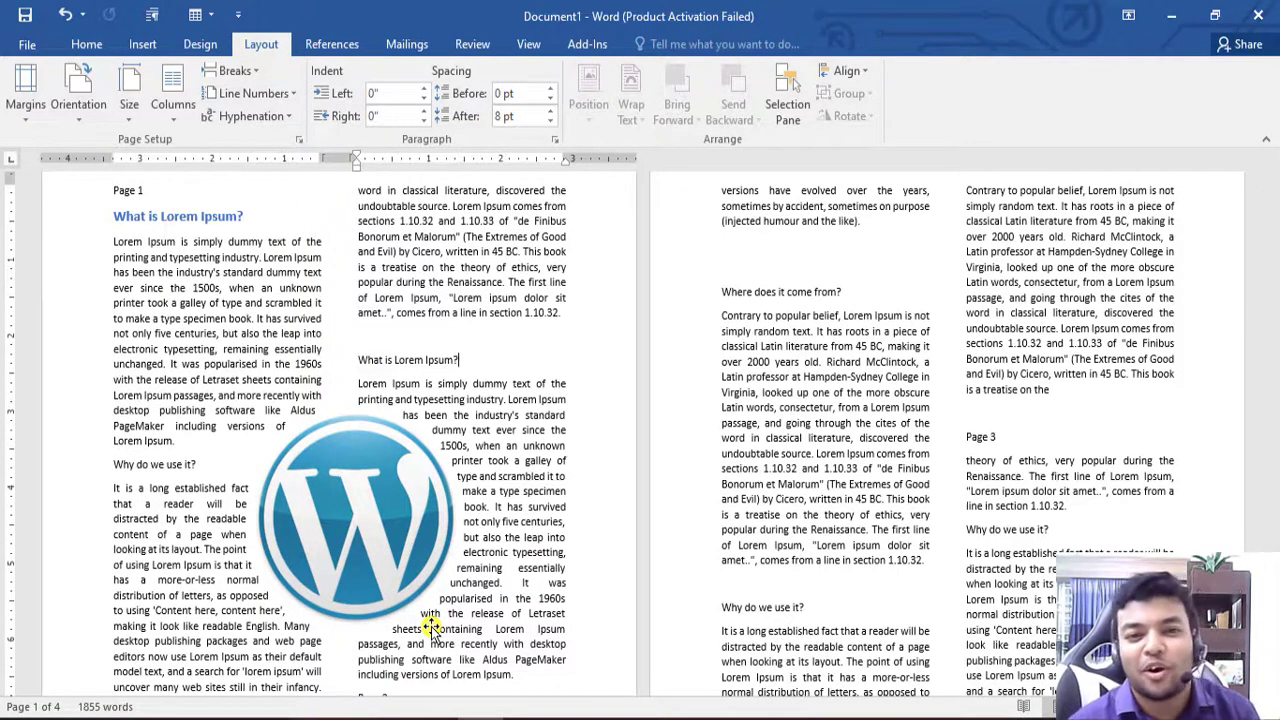
{"action": "scroll", "coordinate": [430, 620], "scroll_direction": "down", "scroll_amount": 2, "text": "ctrl"}
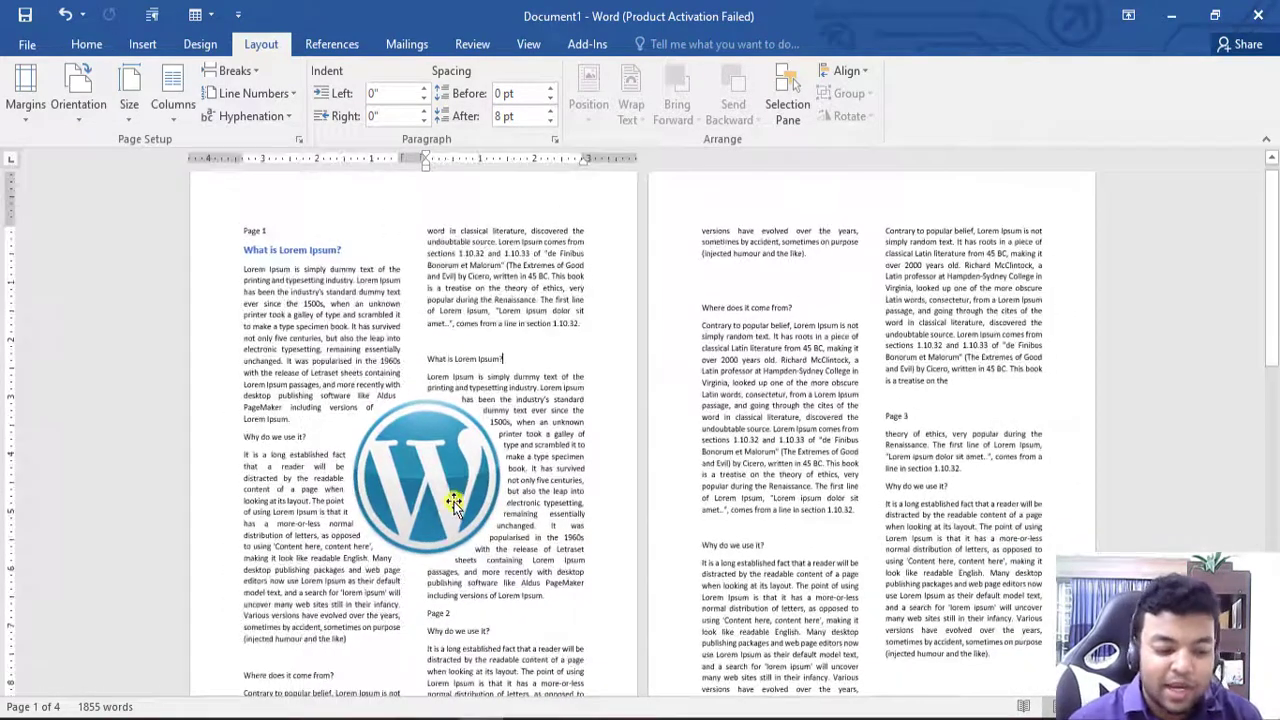
- Select all the document text and apply the Three column layout
{"action": "left_click", "coordinate": [452, 505]}
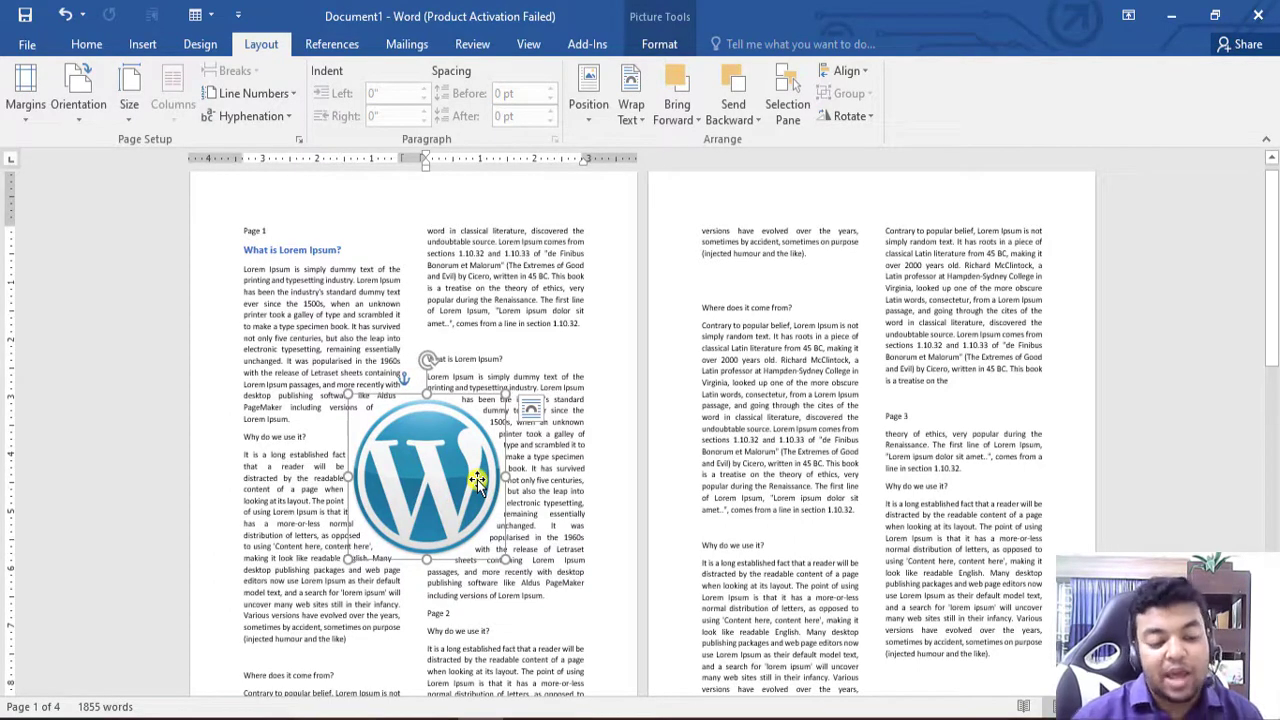
{"action": "key", "text": "ctrl+a"}
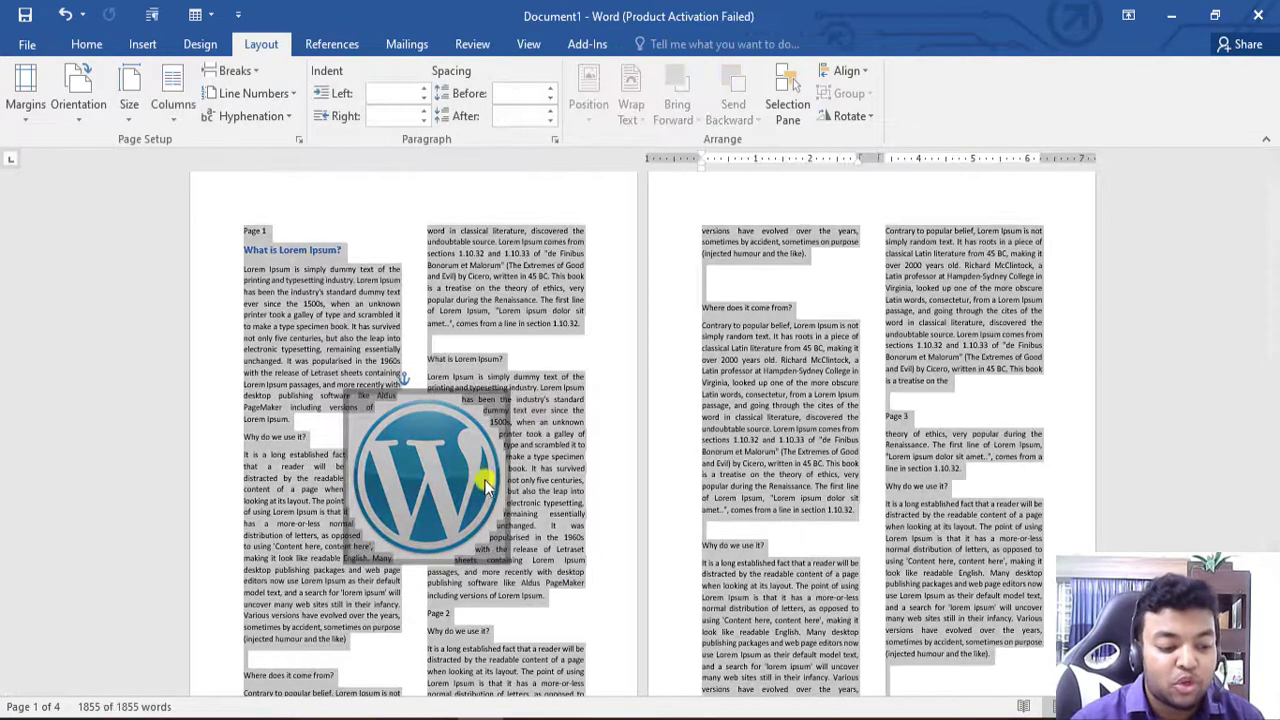
{"action": "left_click", "coordinate": [175, 105]}
{"action": "left_click", "coordinate": [200, 235]}
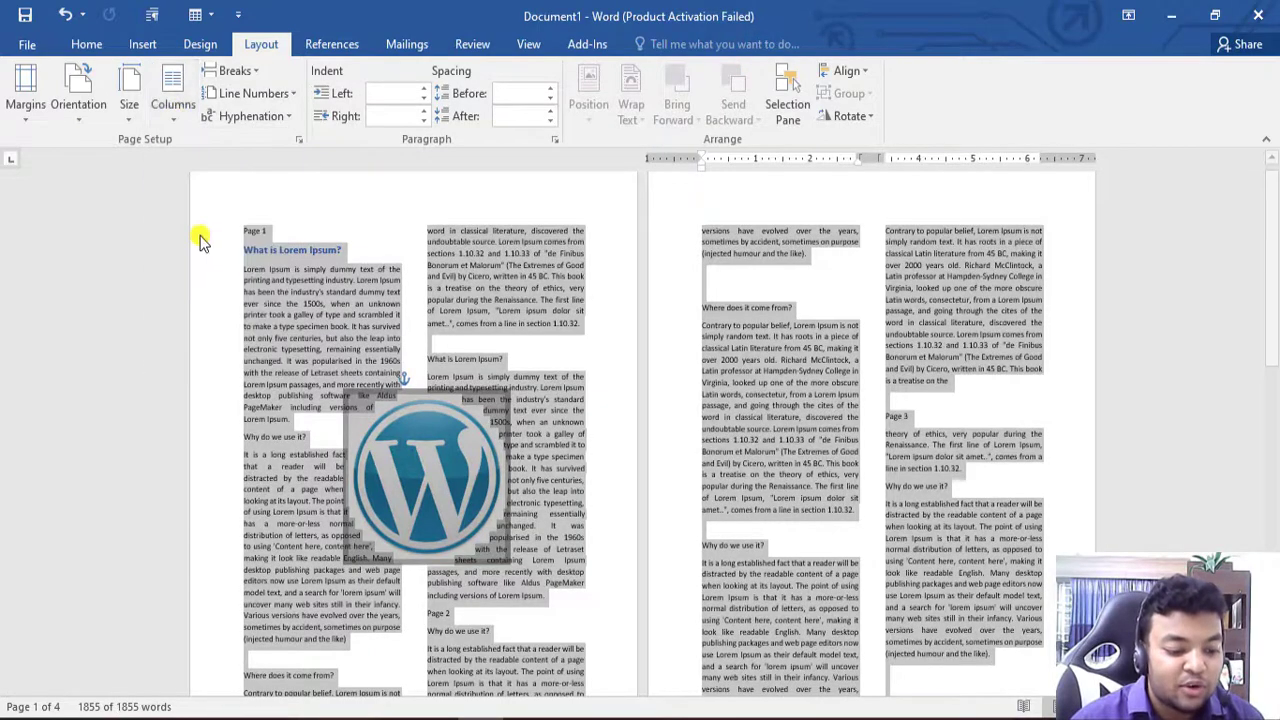
{"action": "left_click", "coordinate": [1018, 487]}
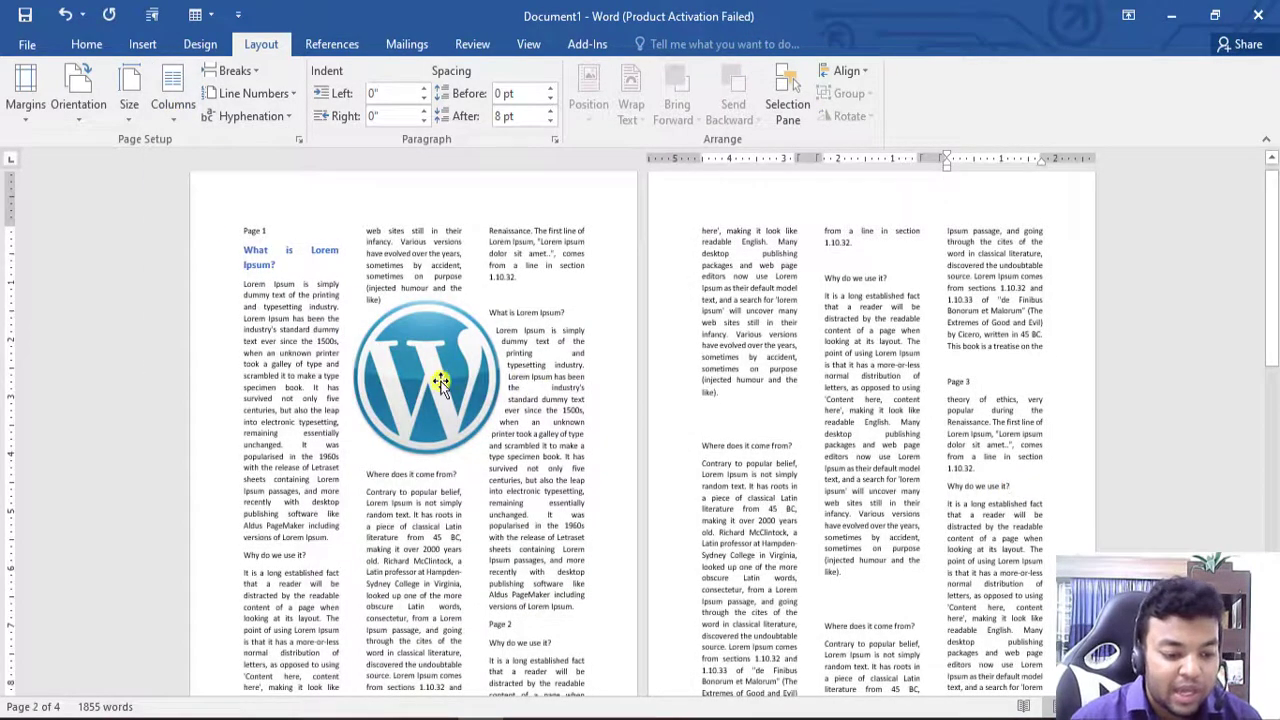
- Drag the WordPress logo lower between columns one and two on page 1
{"action": "left_click_drag", "start_coordinate": [440, 385], "coordinate": [457, 508]}
{"action": "left_click", "coordinate": [517, 420]}
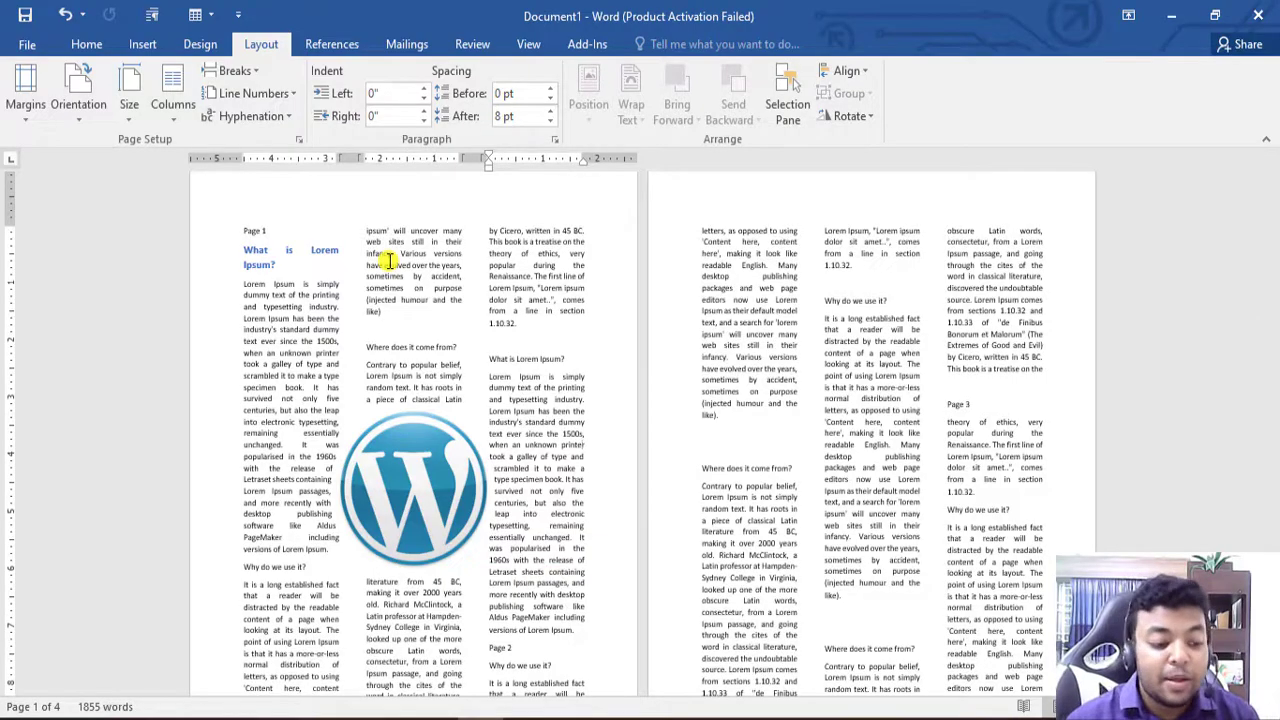
{"action": "scroll", "coordinate": [486, 289], "scroll_direction": "up", "scroll_amount": 4}
{"action": "scroll", "coordinate": [651, 366], "scroll_direction": "down", "scroll_amount": 1}
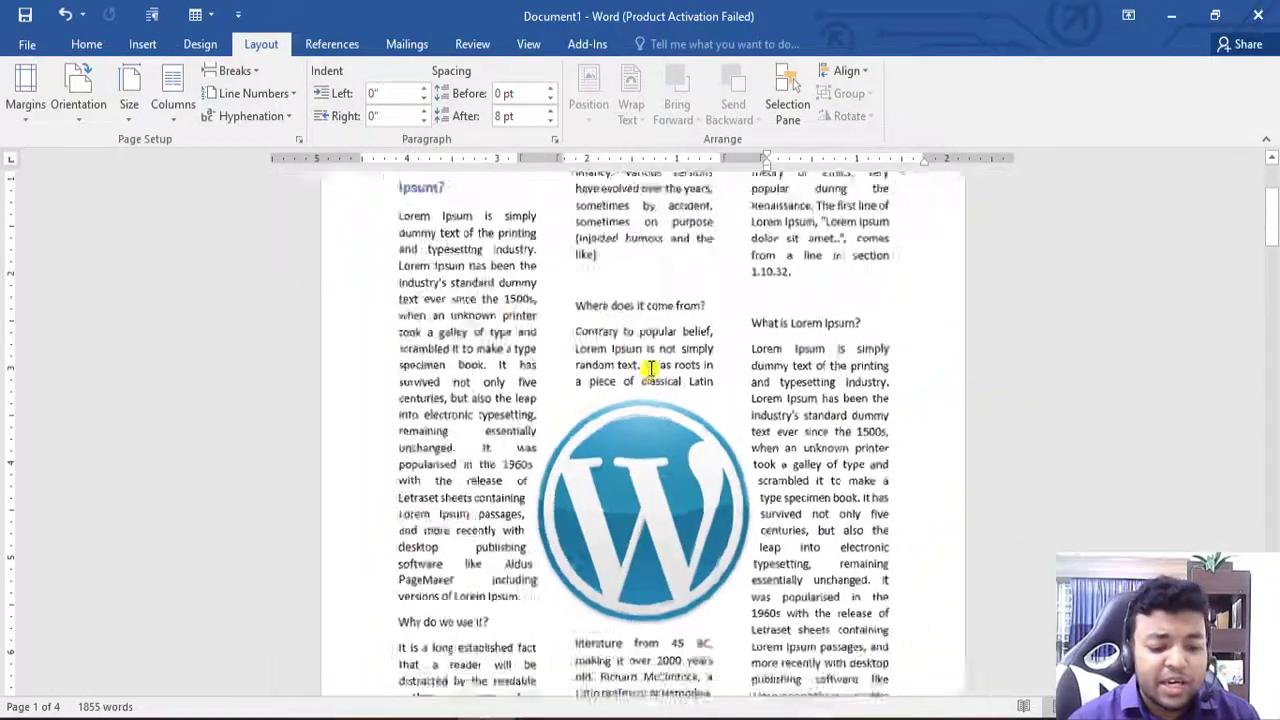
{"action": "scroll", "coordinate": [651, 366], "scroll_direction": "down", "scroll_amount": 2}
{"action": "scroll", "coordinate": [640, 368], "scroll_direction": "down", "scroll_amount": 1}
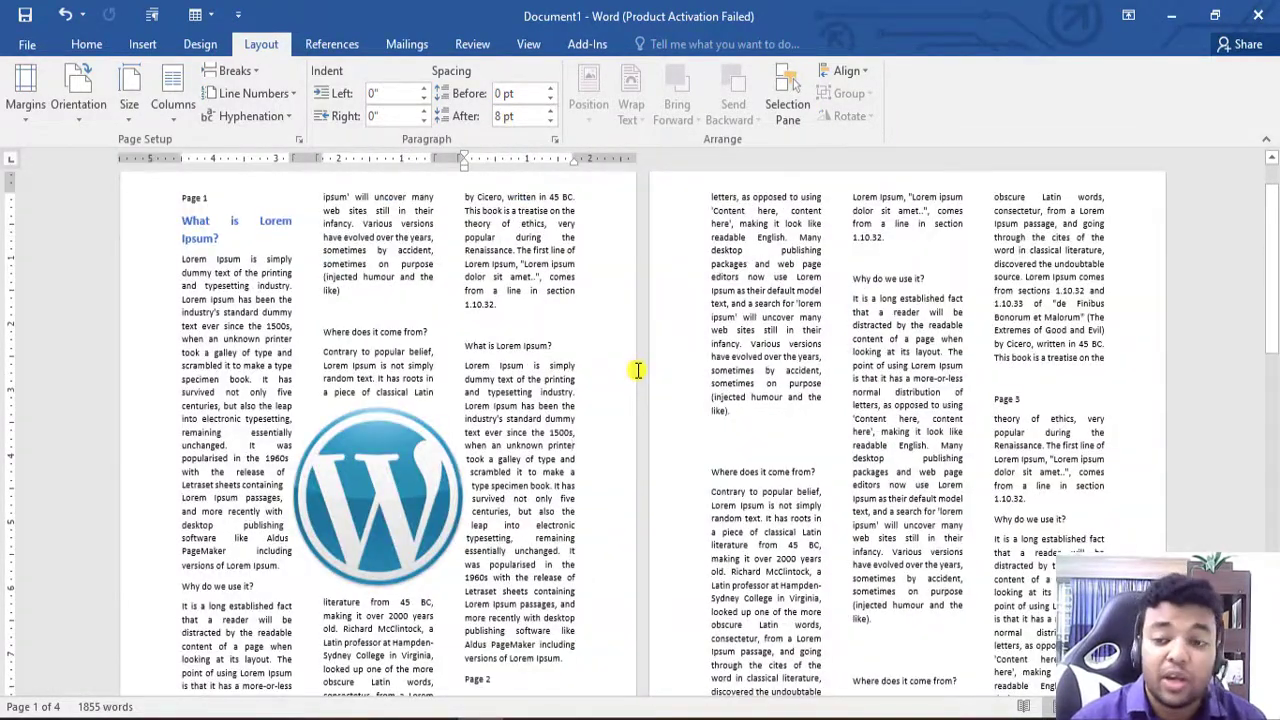